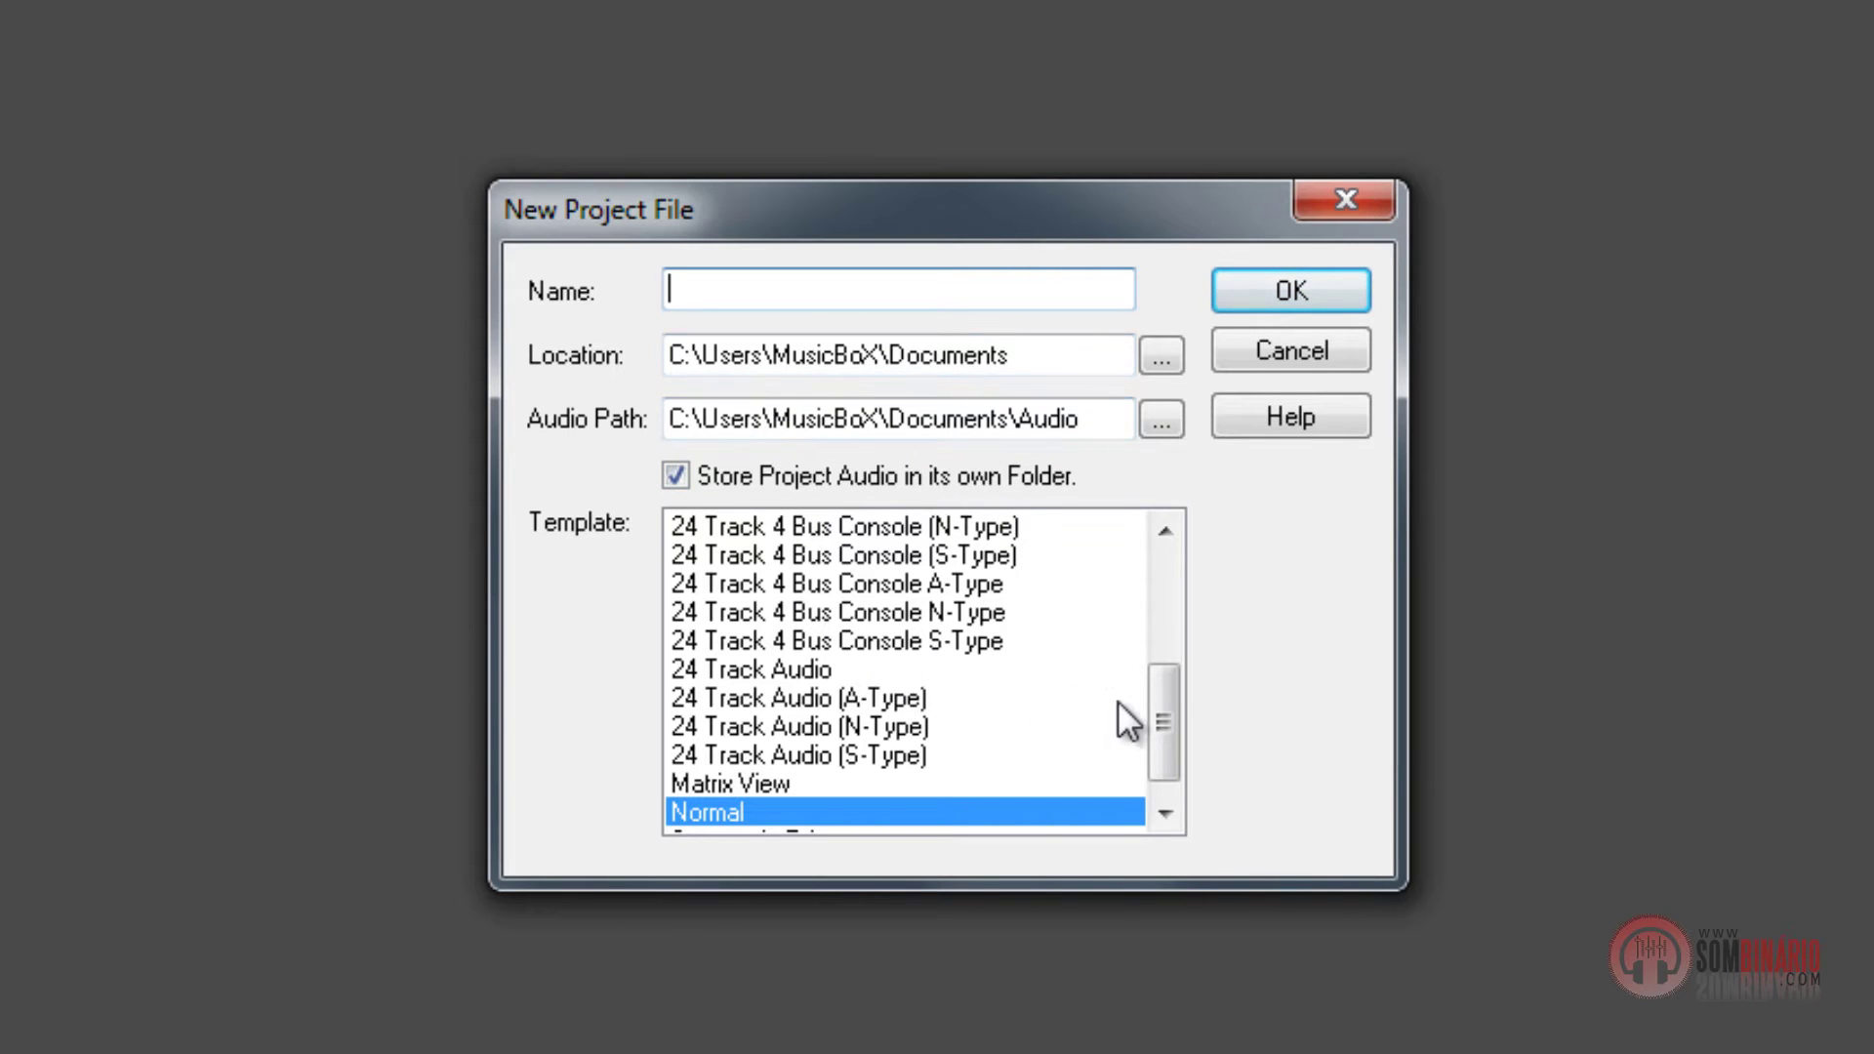
Step: Examine the available templates for a new project, including 24 Track Audio and 24 Track Audio (A-Type), along with the audio path
{"action": "mouse_move", "coordinate": [1160, 715]}
{"action": "left_mouse_down"}
{"action": "mouse_move", "coordinate": [1165, 544]}
{"action": "mouse_move", "coordinate": [1163, 665]}
{"action": "mouse_move", "coordinate": [1138, 718]}
{"action": "left_mouse_up"}
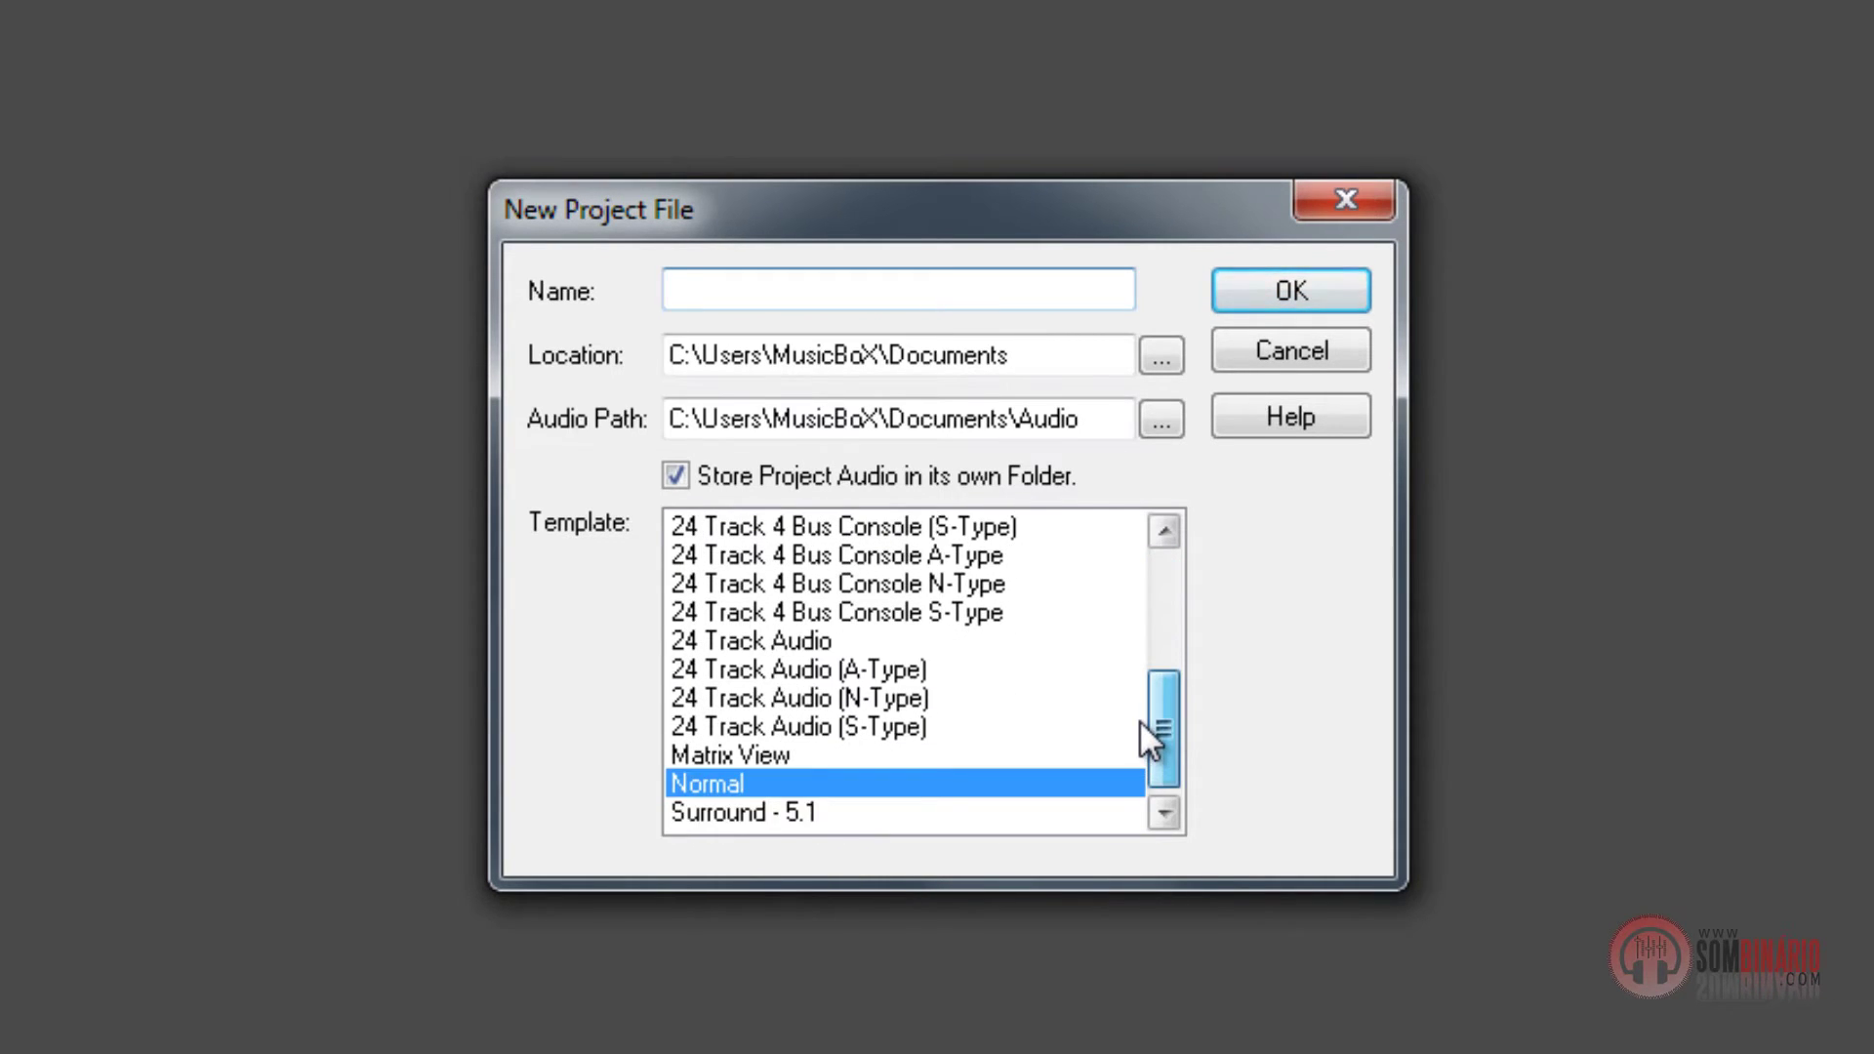
{"action": "left_click", "coordinate": [937, 640]}
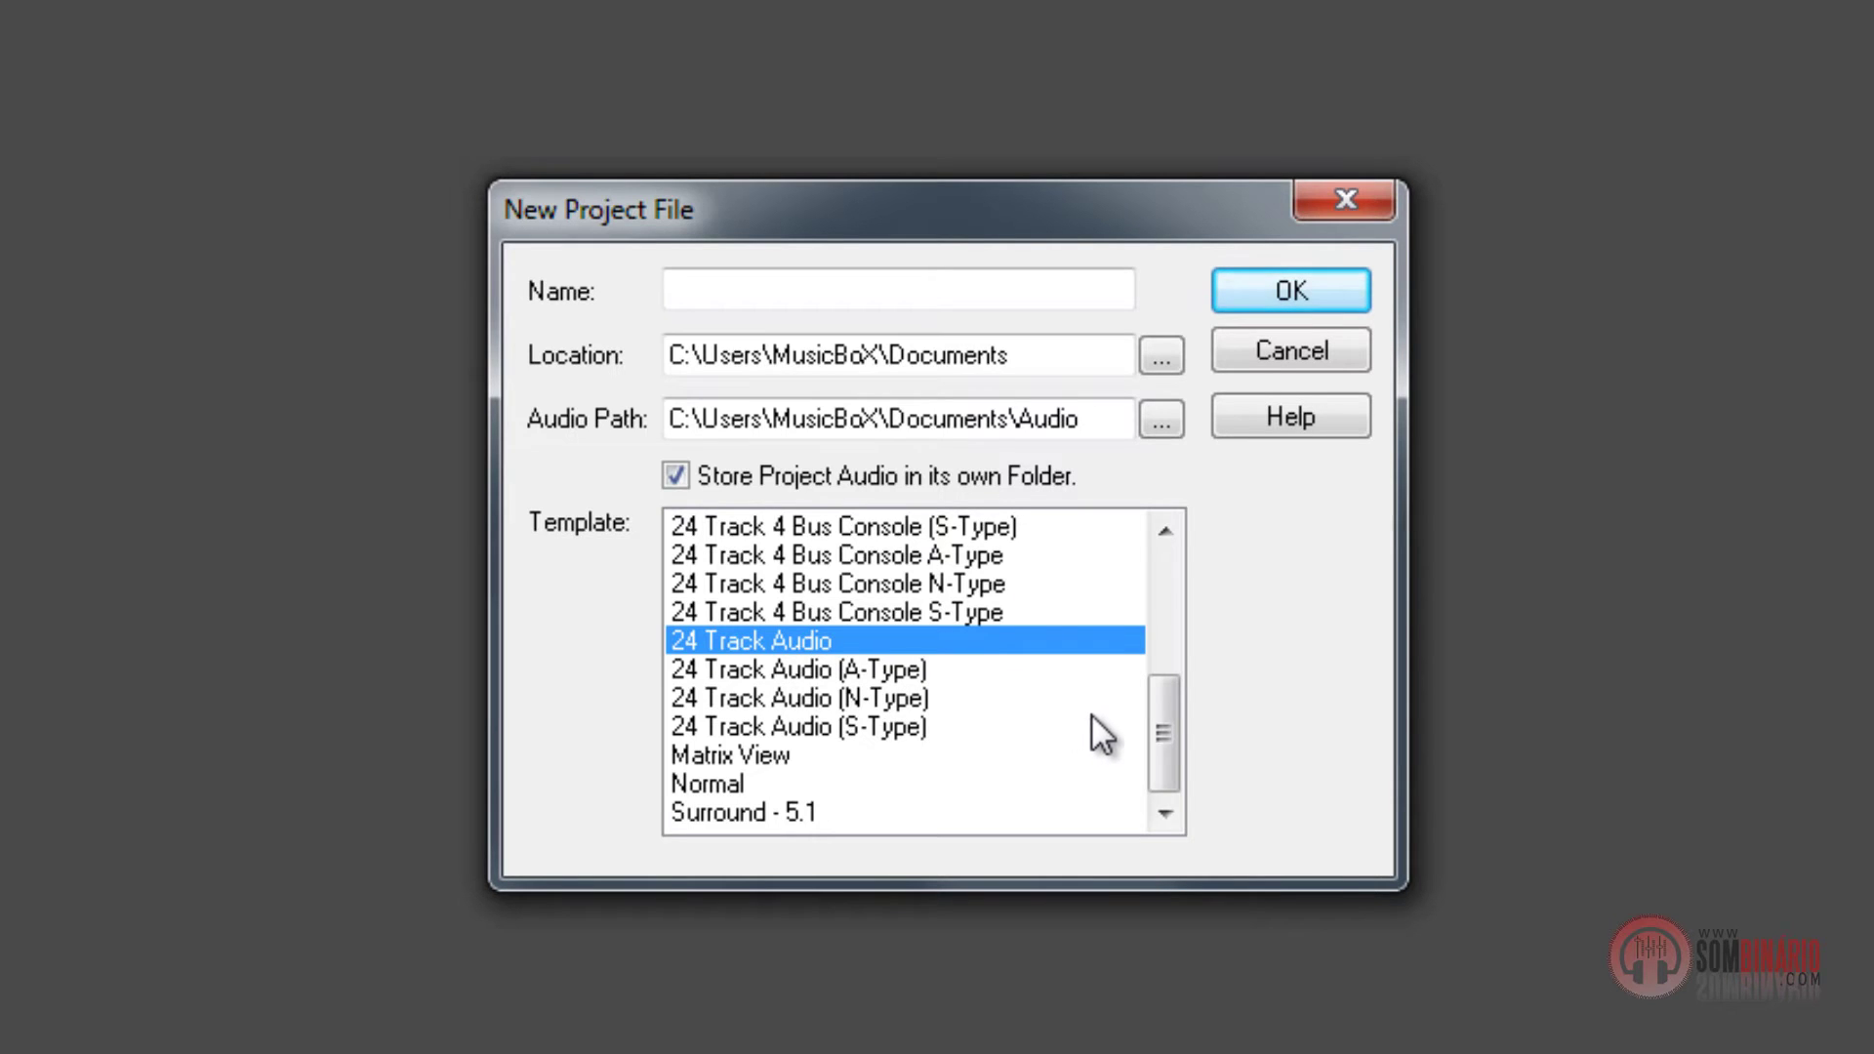
{"action": "left_click_drag", "start_coordinate": [1155, 700], "coordinate": [1185, 570]}
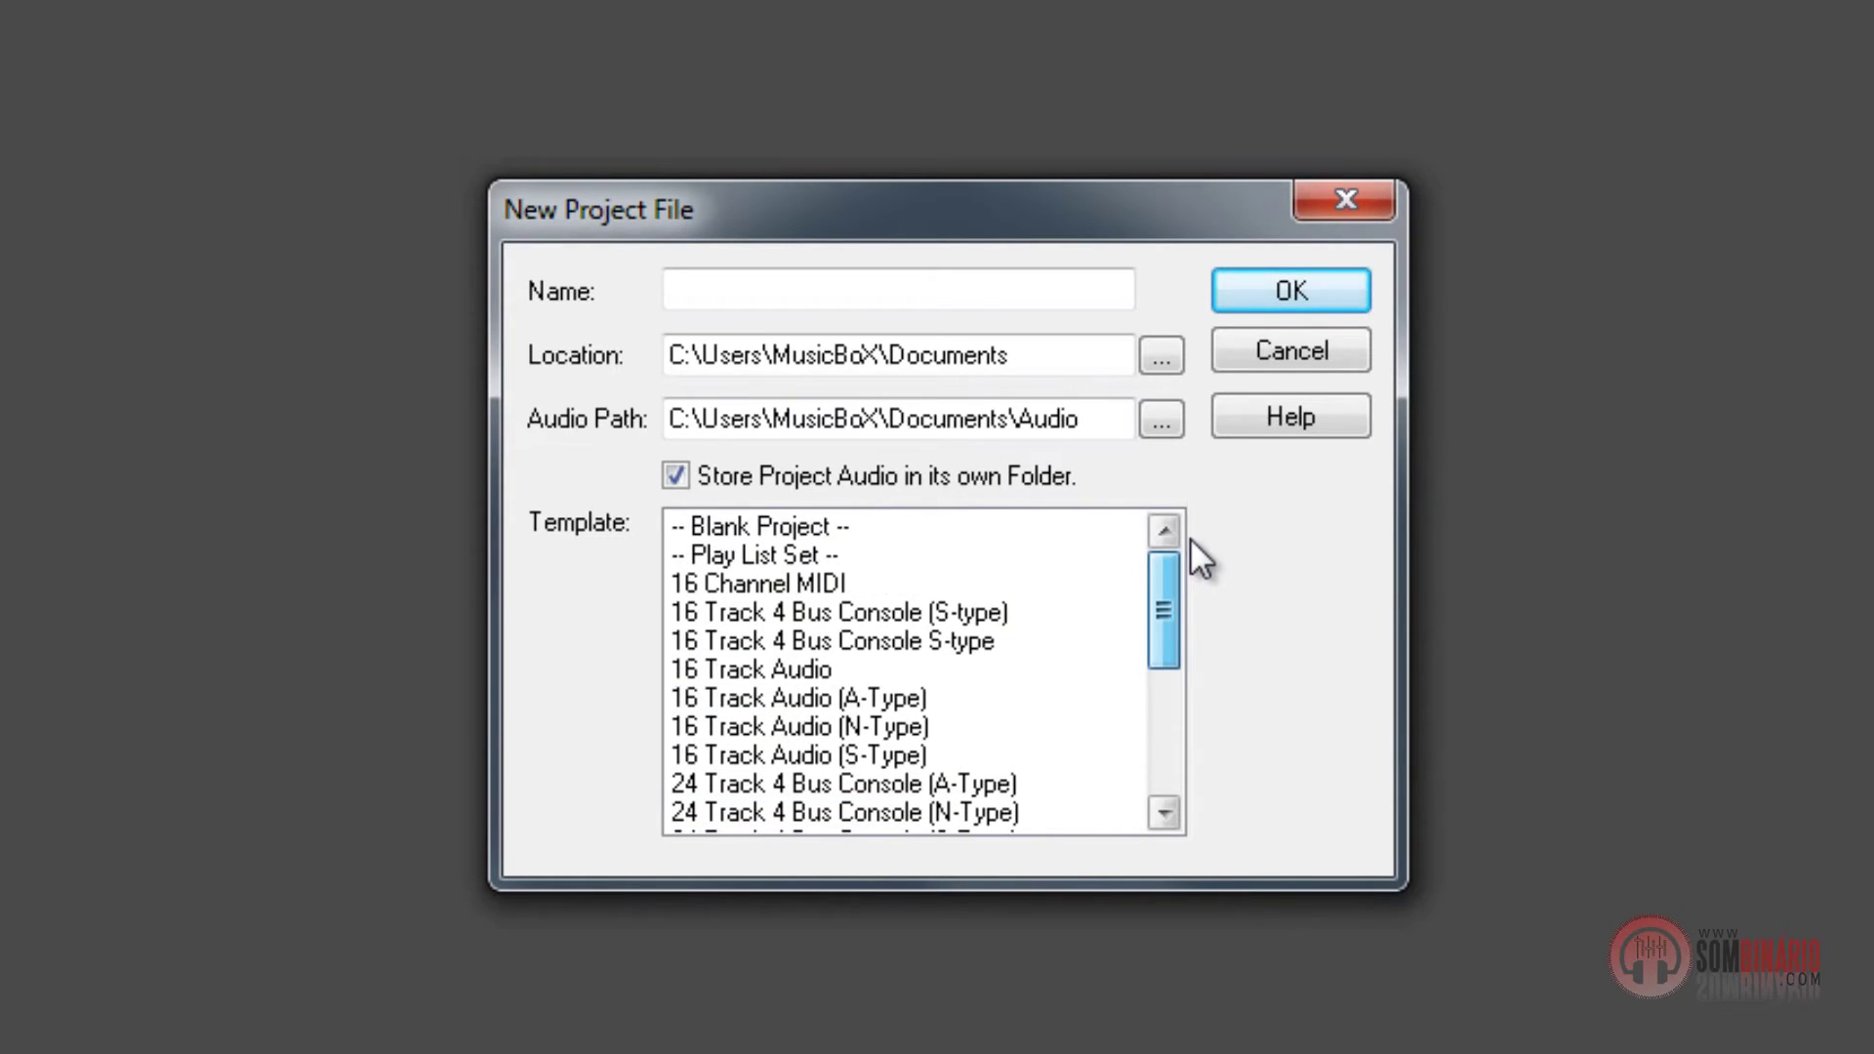
{"action": "left_click", "coordinate": [883, 672]}
{"action": "scroll", "coordinate": [883, 683], "scroll_direction": "down", "scroll_amount": 4}
{"action": "left_click", "coordinate": [874, 656]}
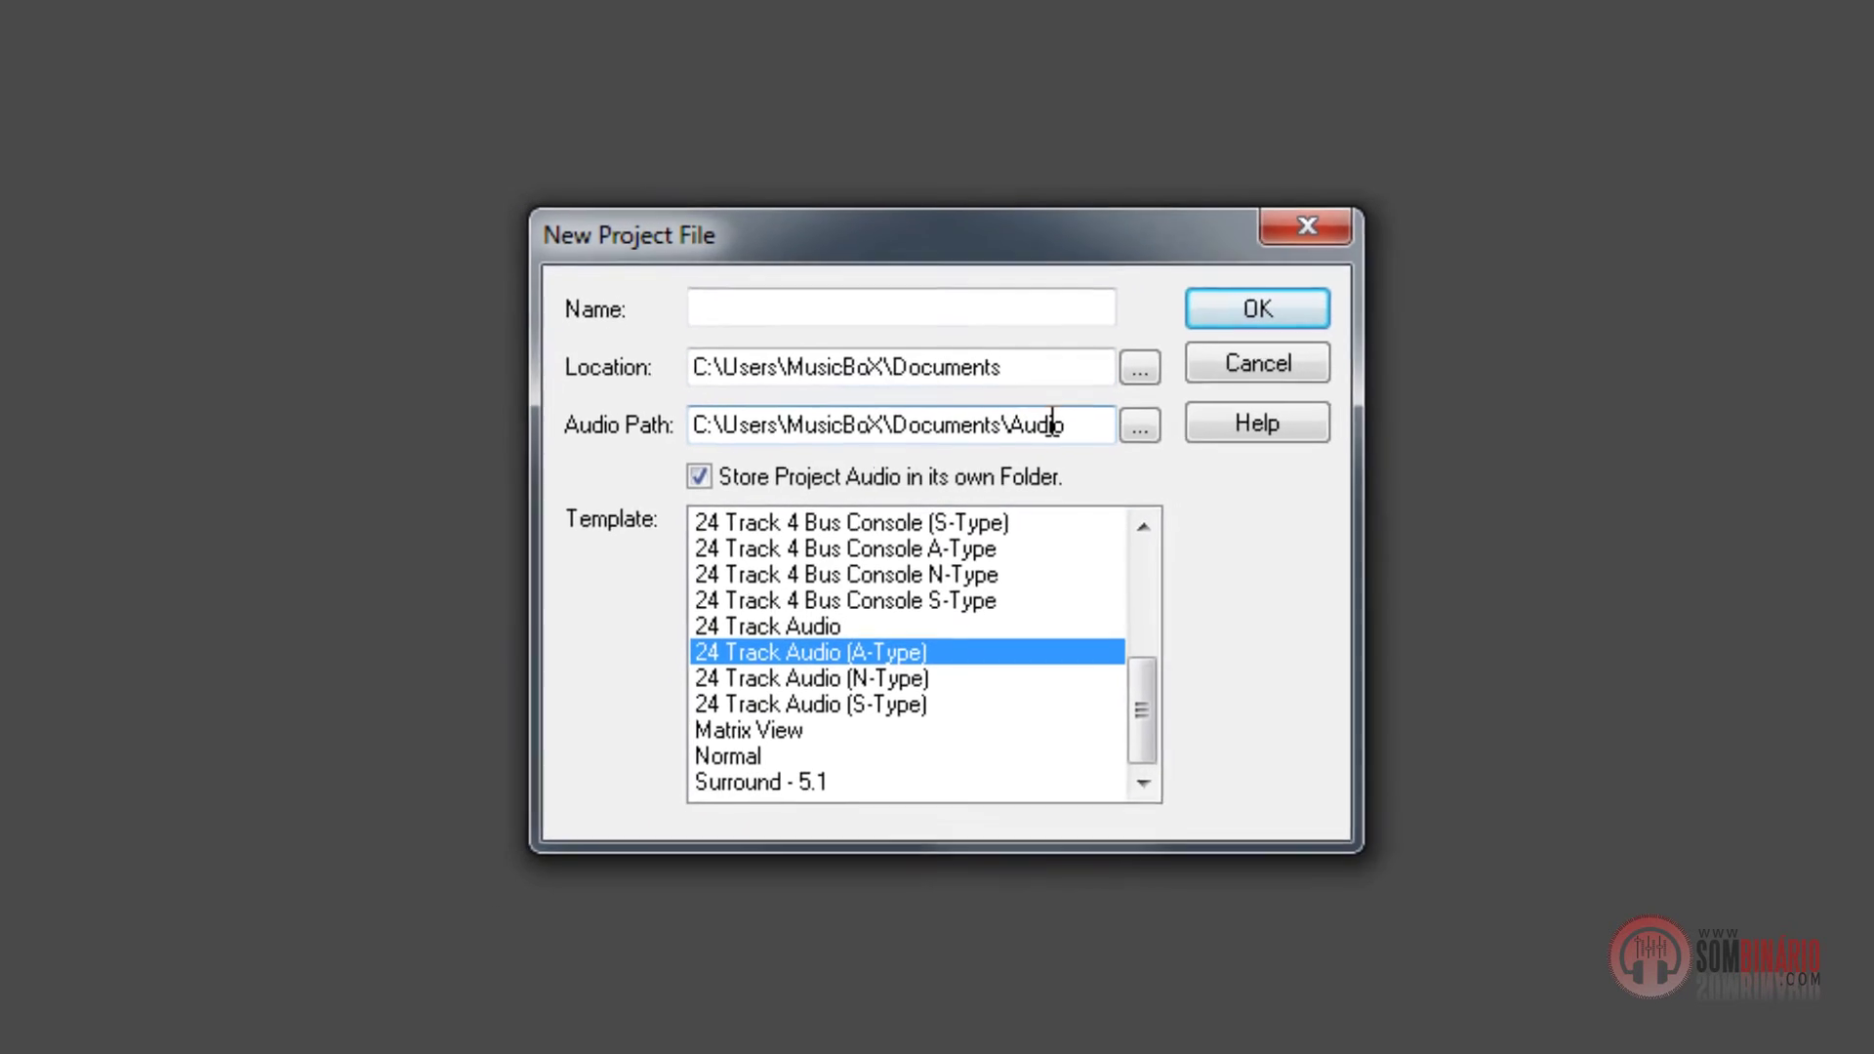
{"action": "left_click", "coordinate": [1072, 430]}
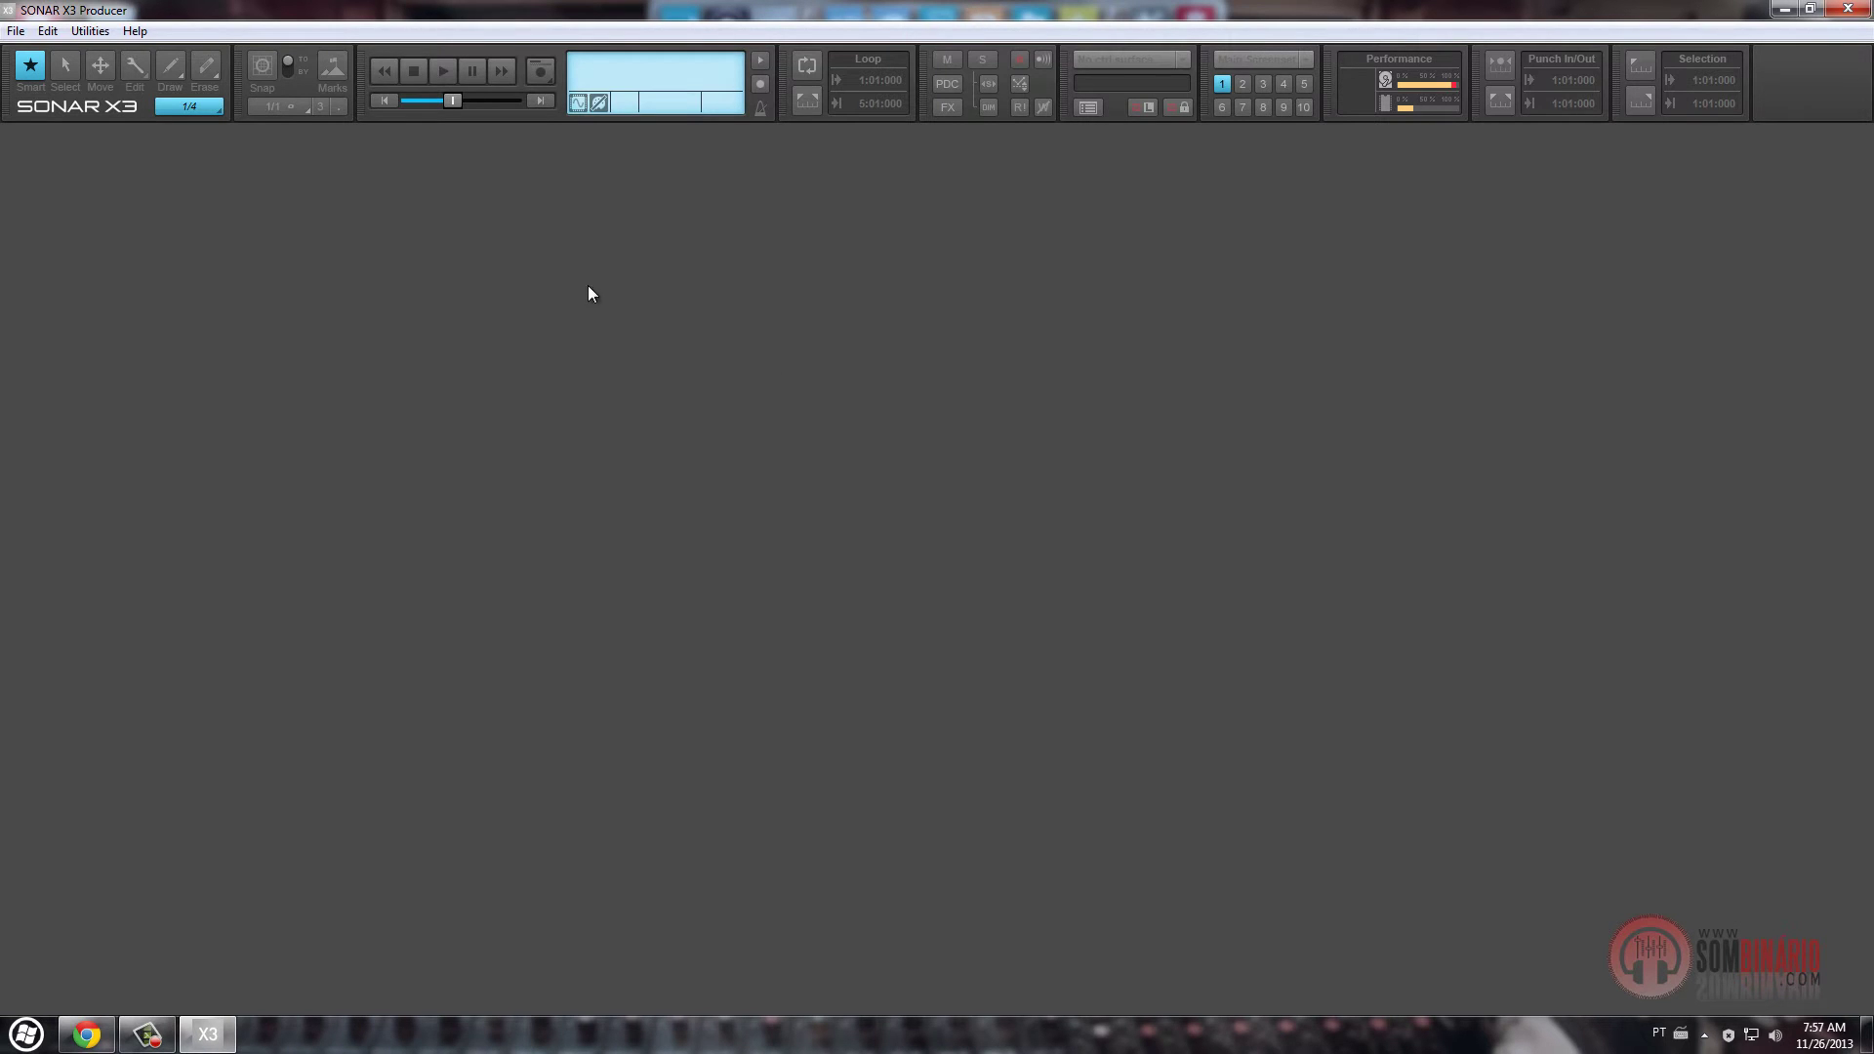
Step: Open the preferences and compare the Basic and Advanced category lists, leaving the Advanced view active
{"action": "left_click", "coordinate": [47, 30]}
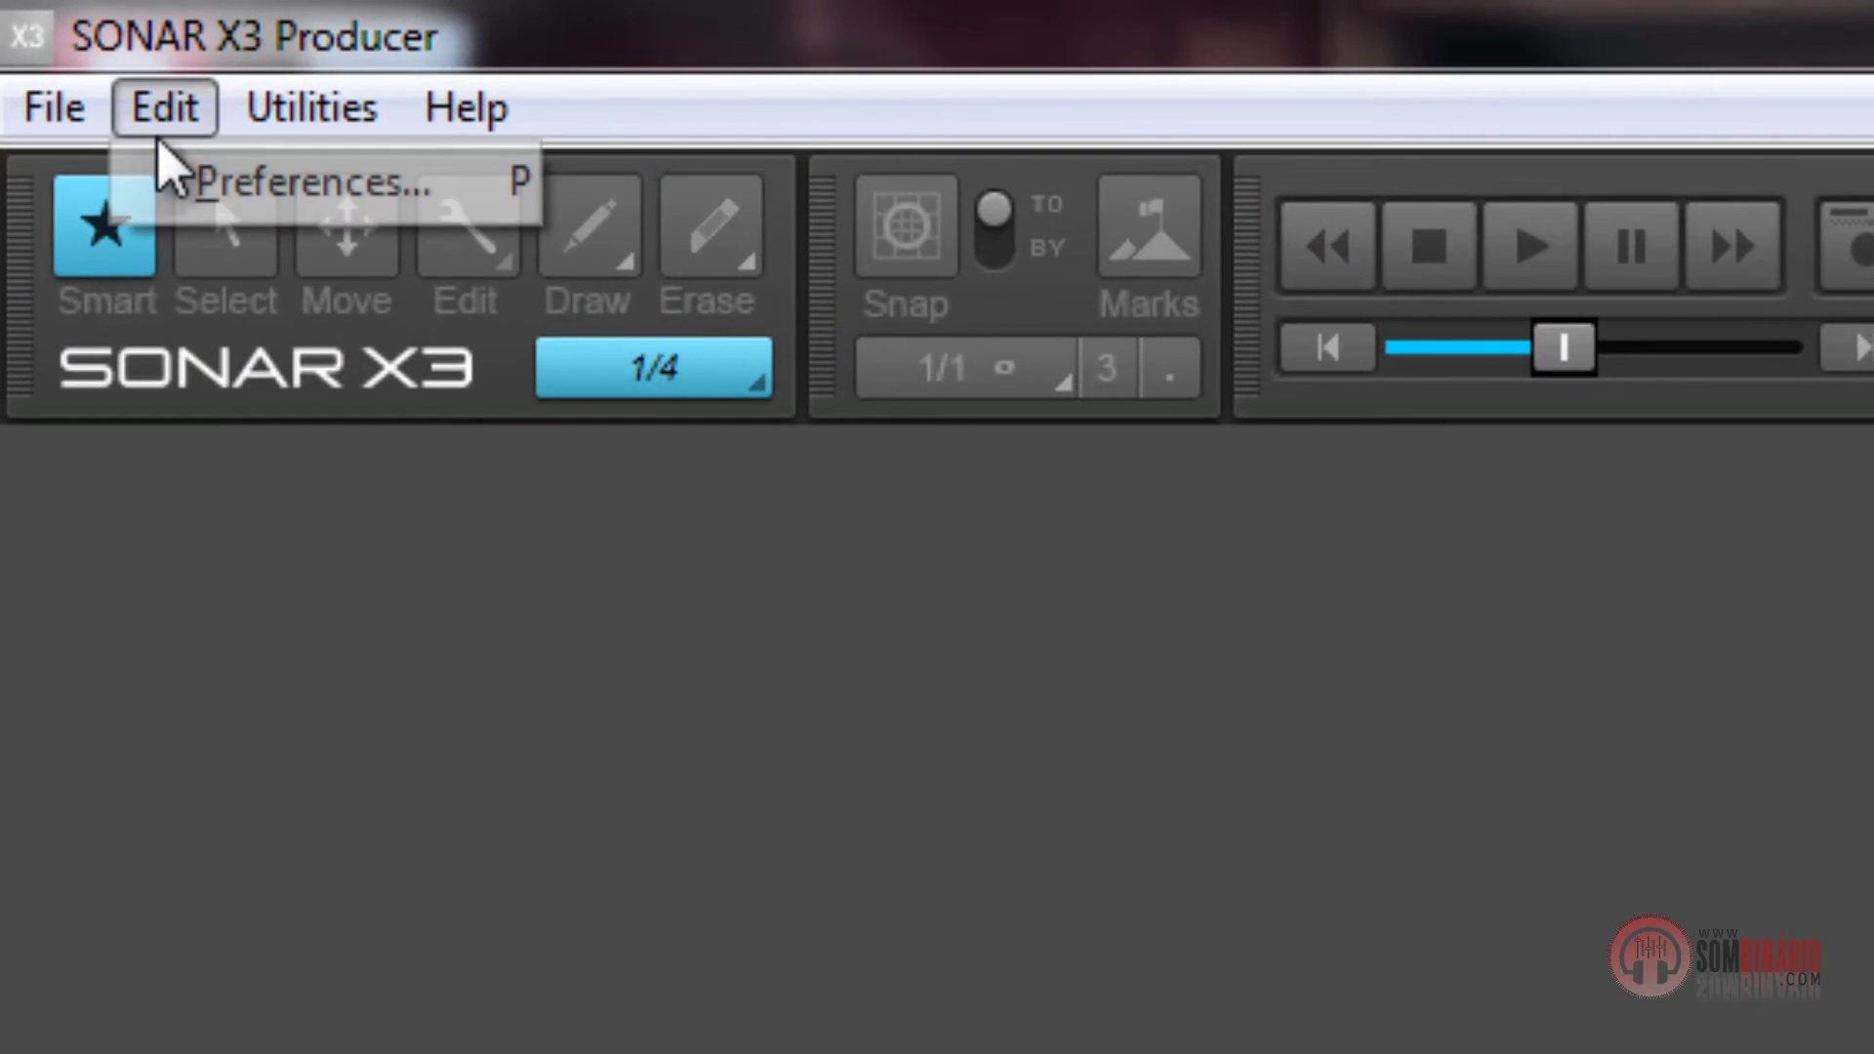
{"action": "left_click", "coordinate": [300, 192]}
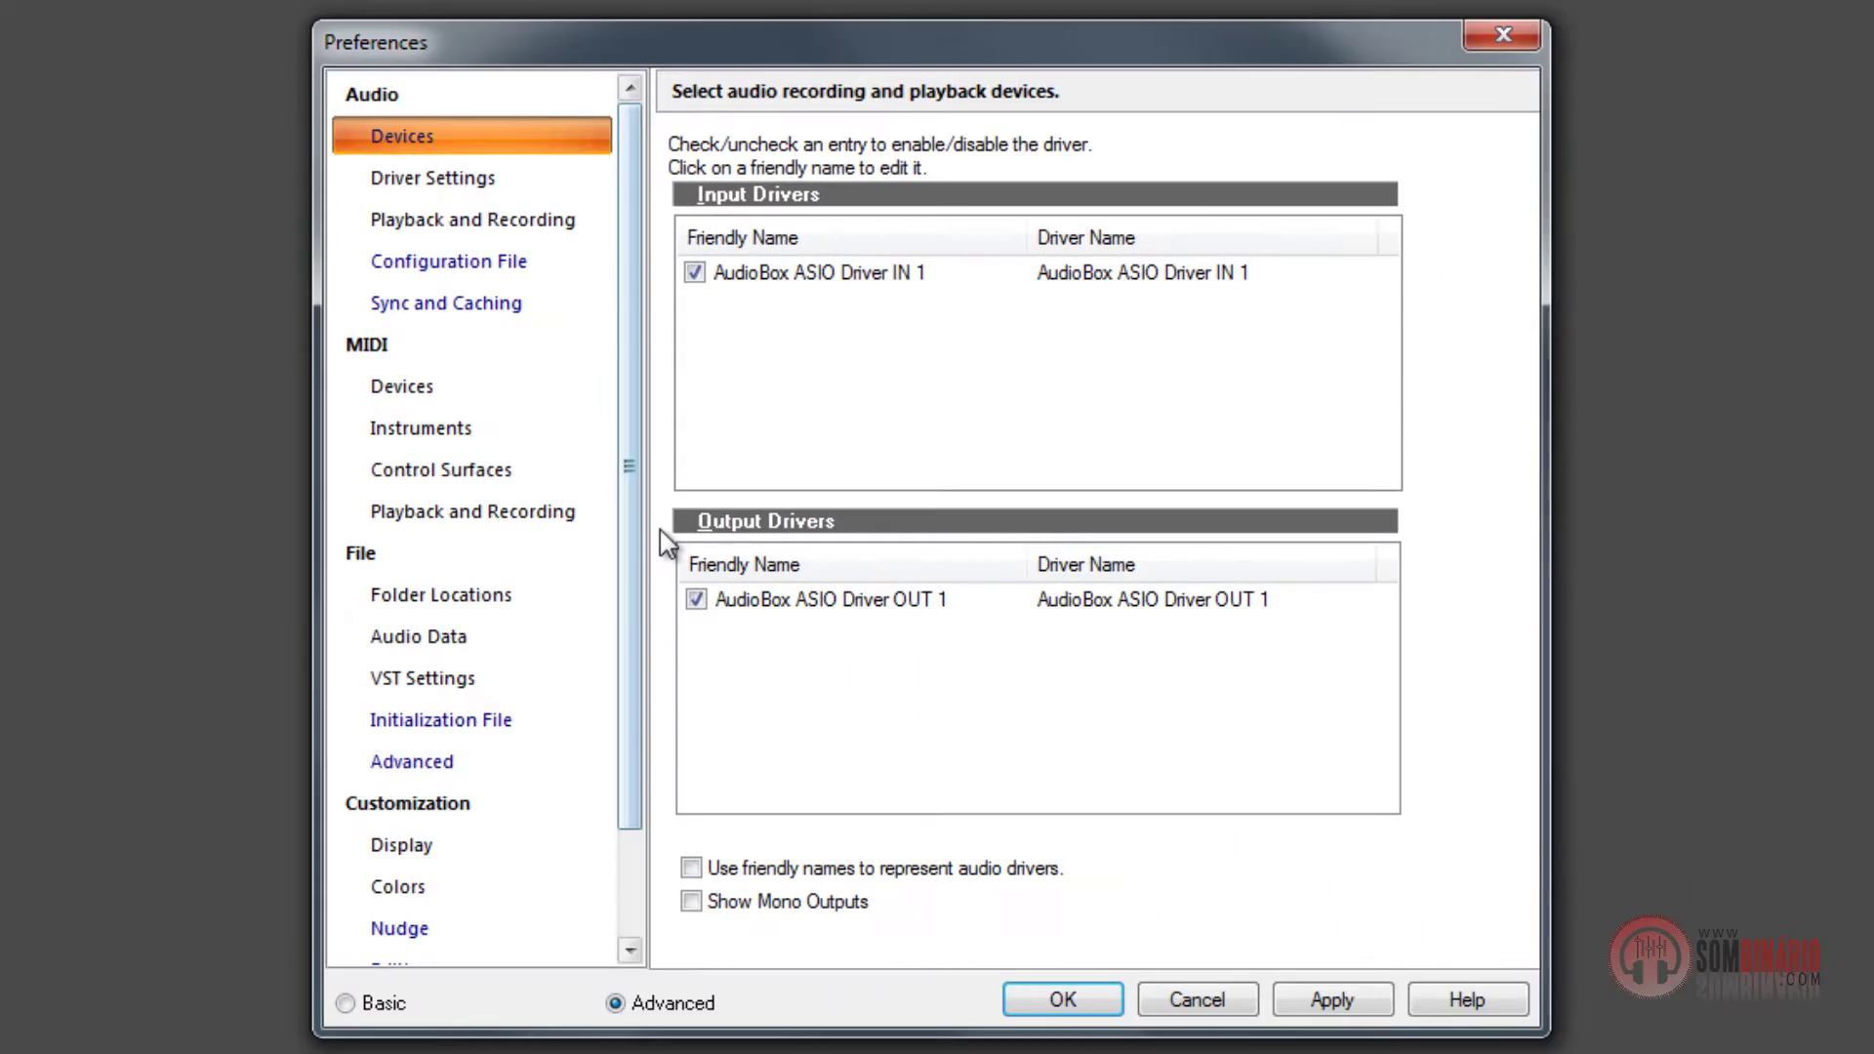
{"action": "left_click", "coordinate": [374, 1001]}
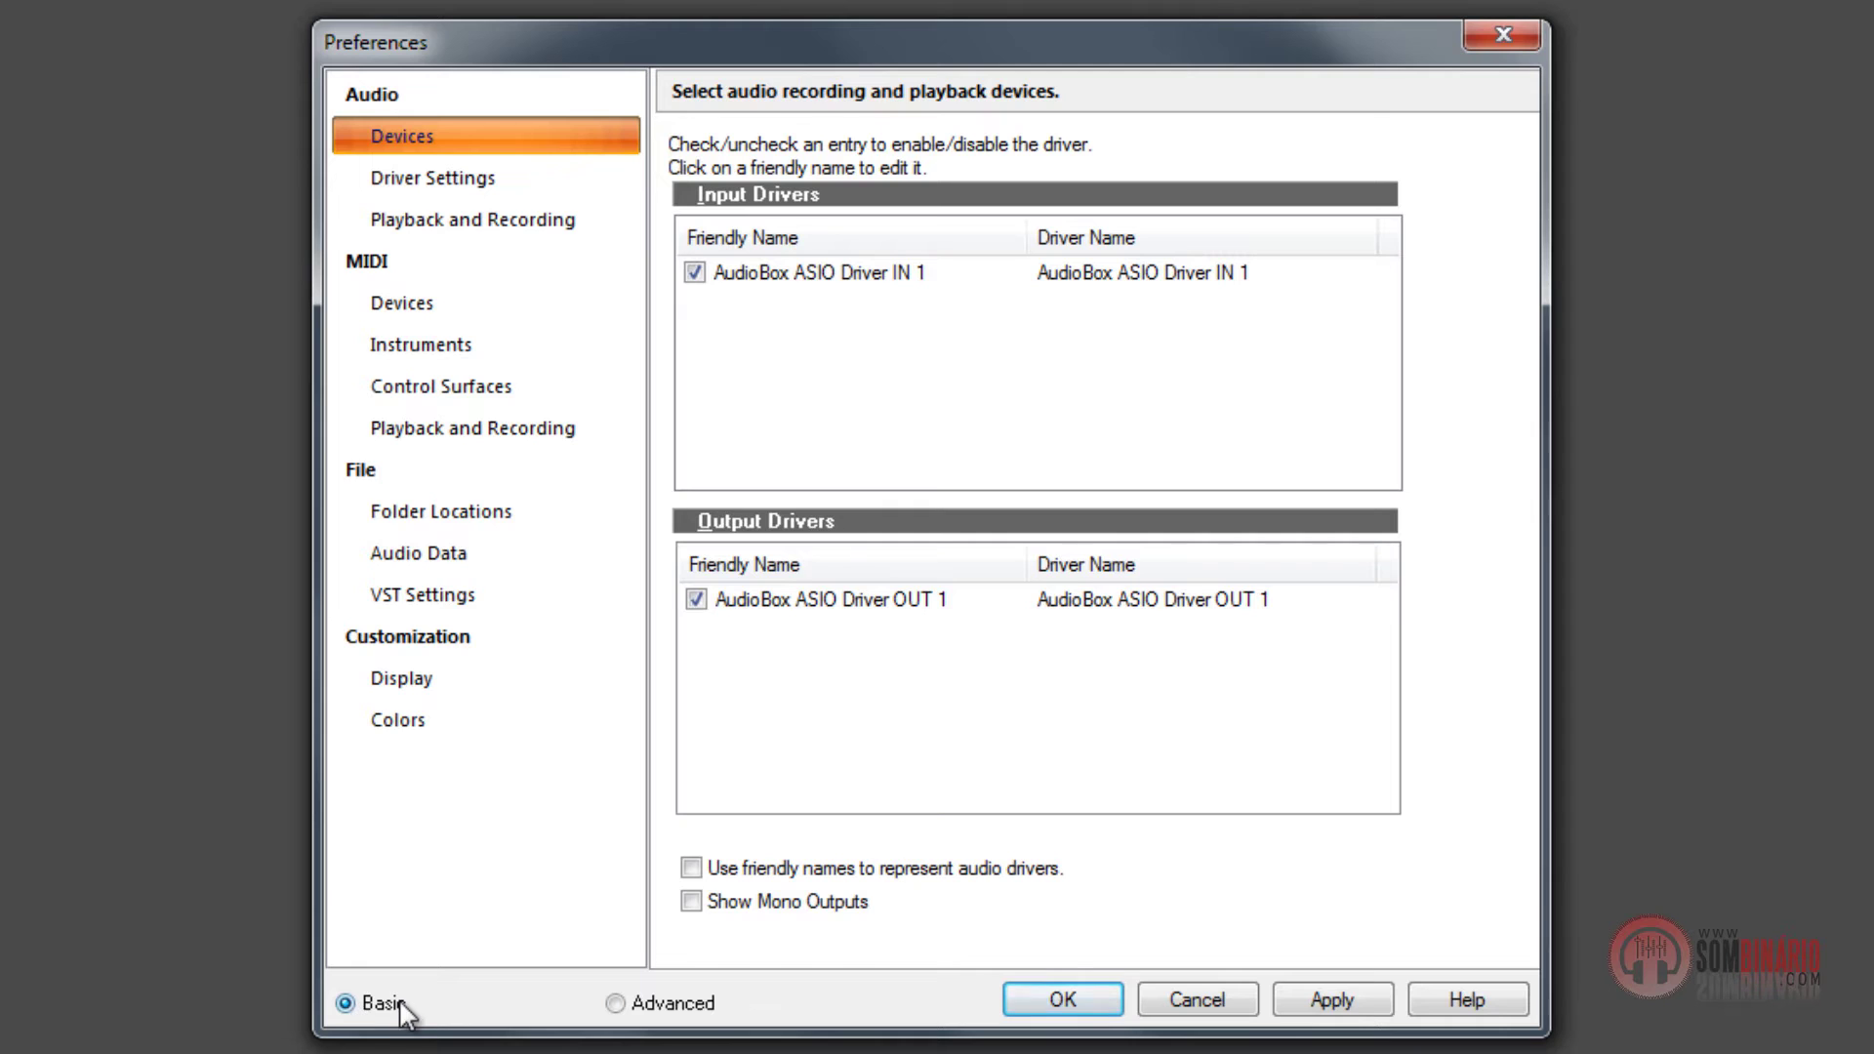
{"action": "left_click", "coordinate": [616, 1003]}
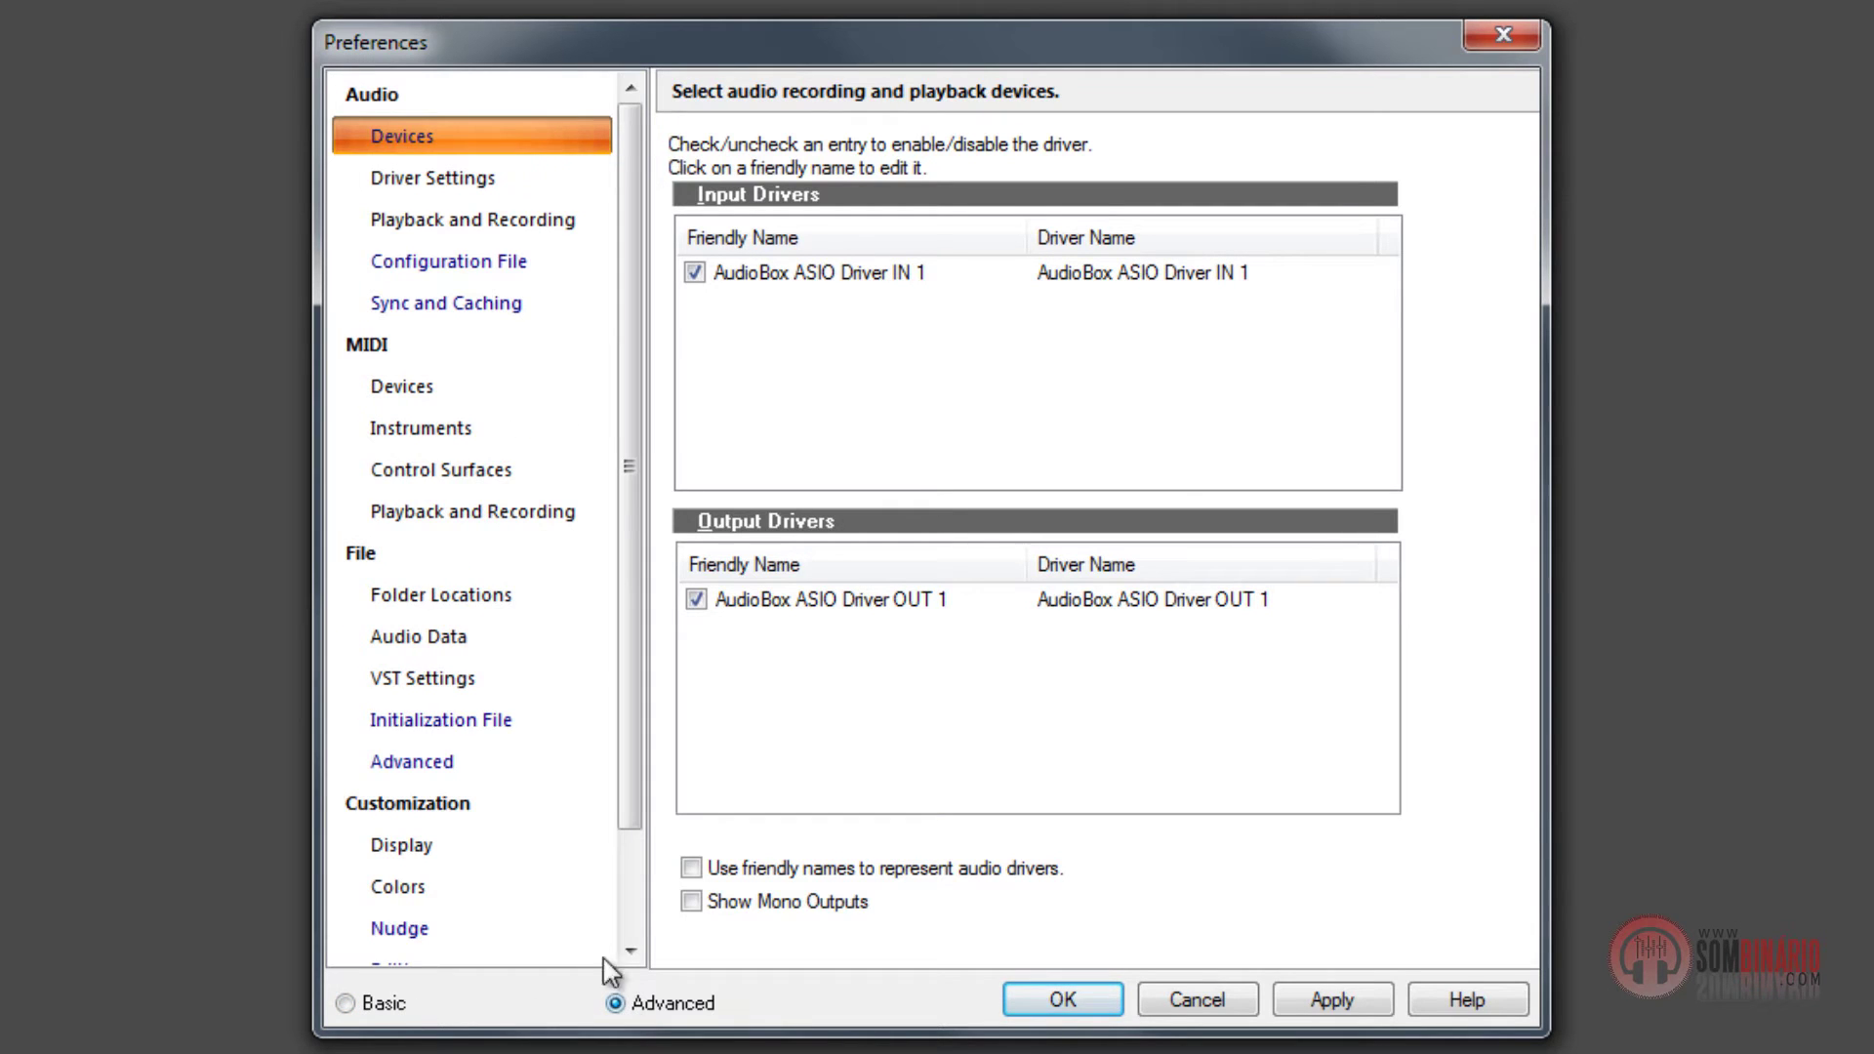
{"action": "scroll", "coordinate": [620, 566], "scroll_direction": "down", "scroll_amount": 1}
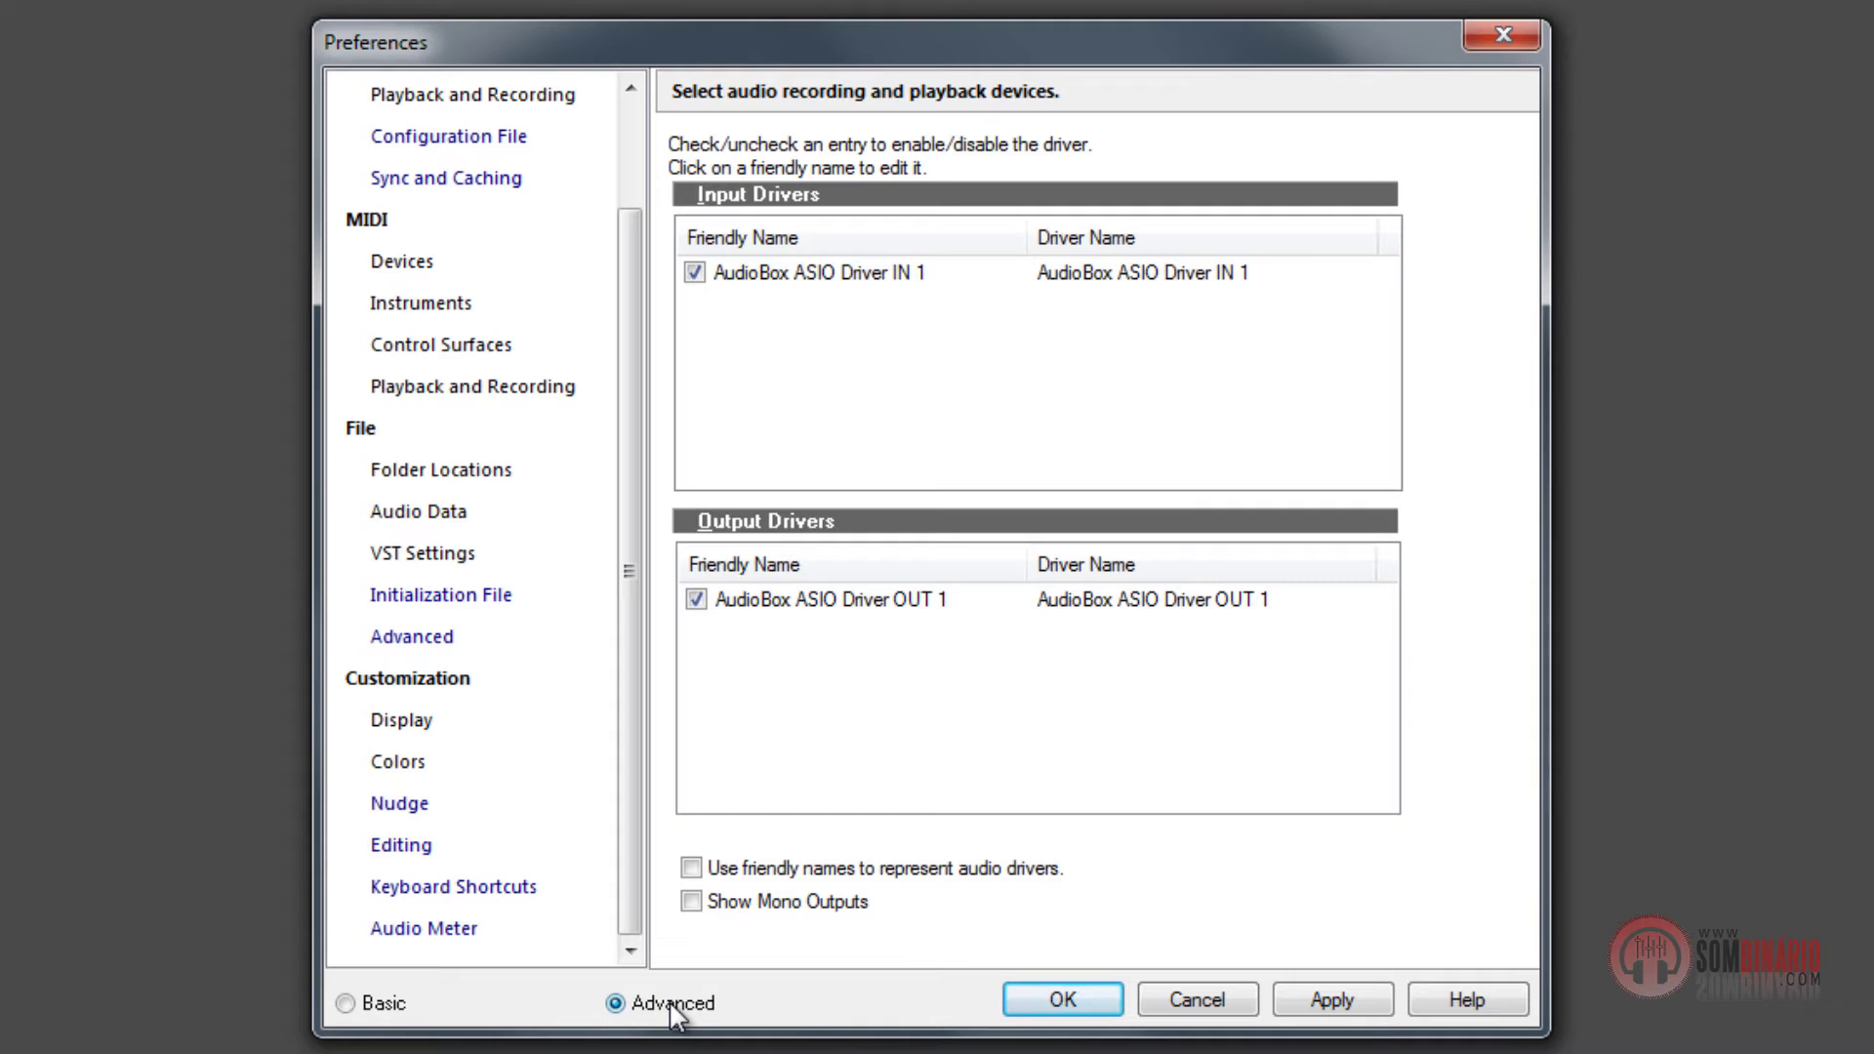
{"action": "scroll", "coordinate": [637, 858], "scroll_direction": "up", "scroll_amount": 1}
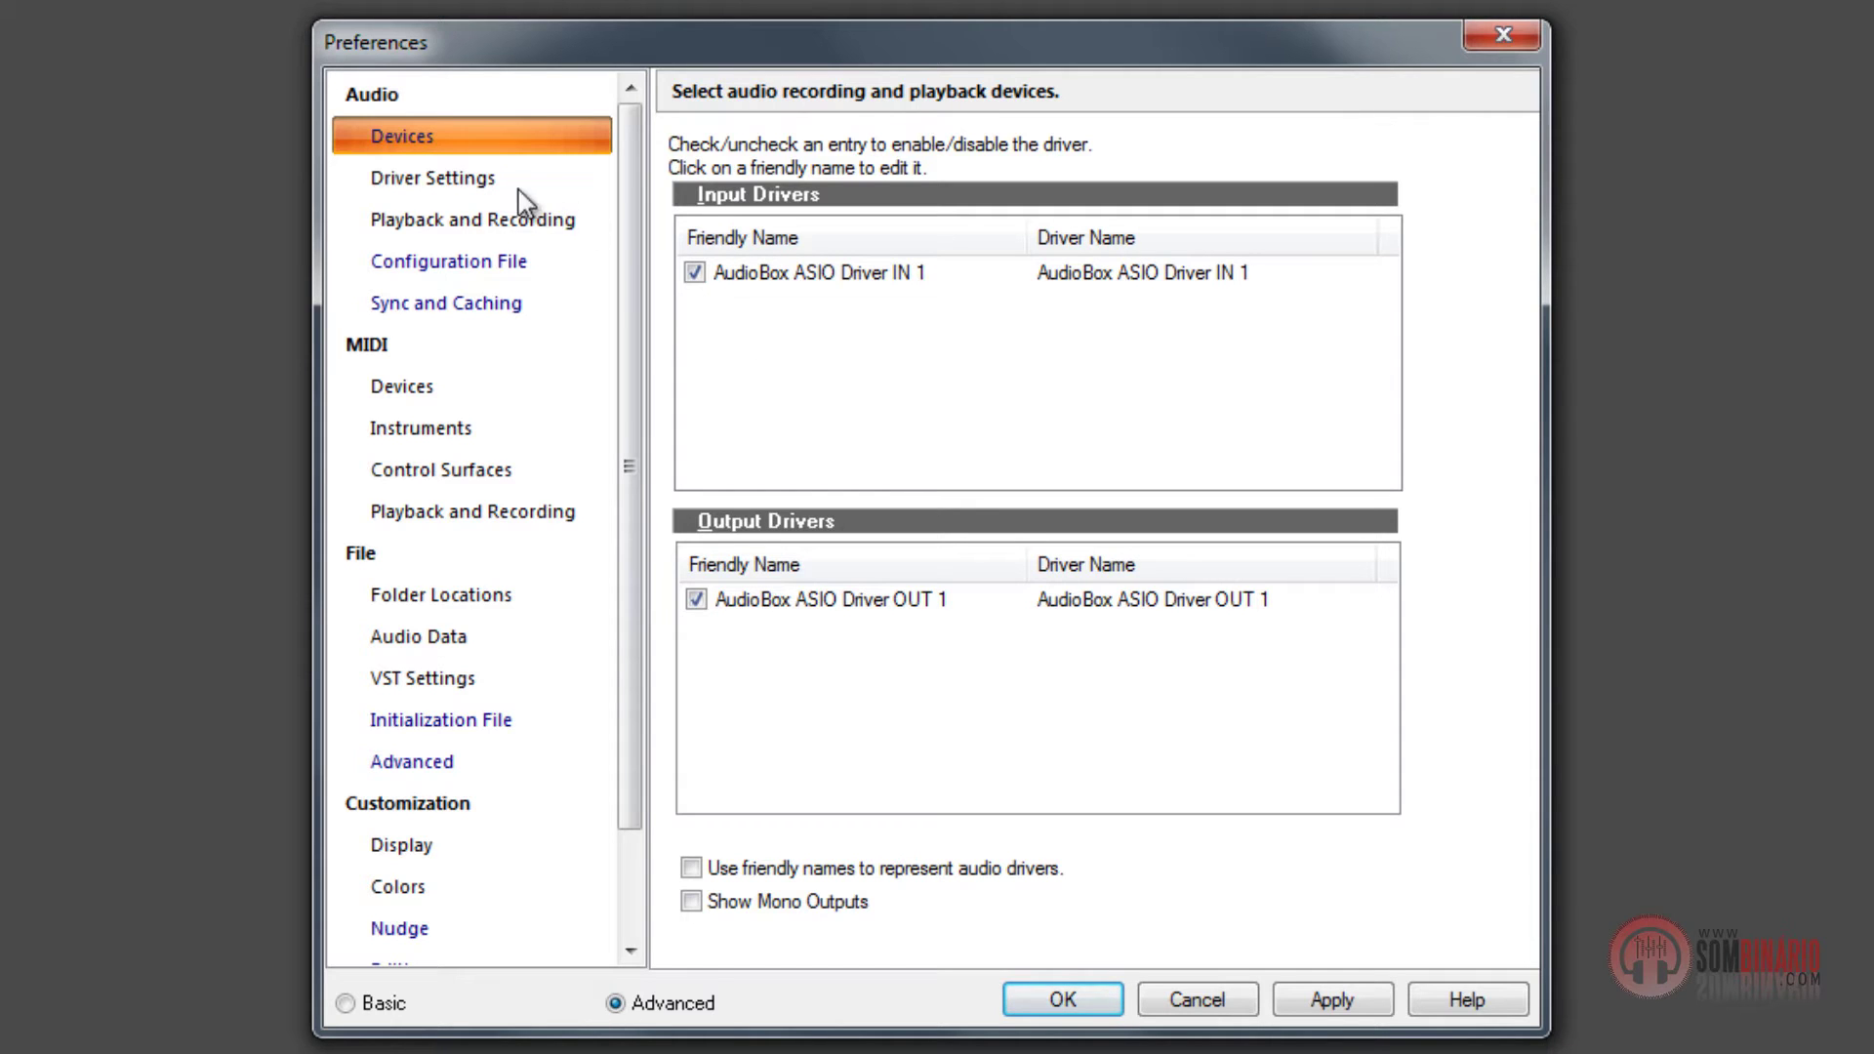
Step: Review the playback timing master and stereo panning law options in the audio driver settings, and select a 44100 default sampling rate
{"action": "left_click", "coordinate": [451, 190]}
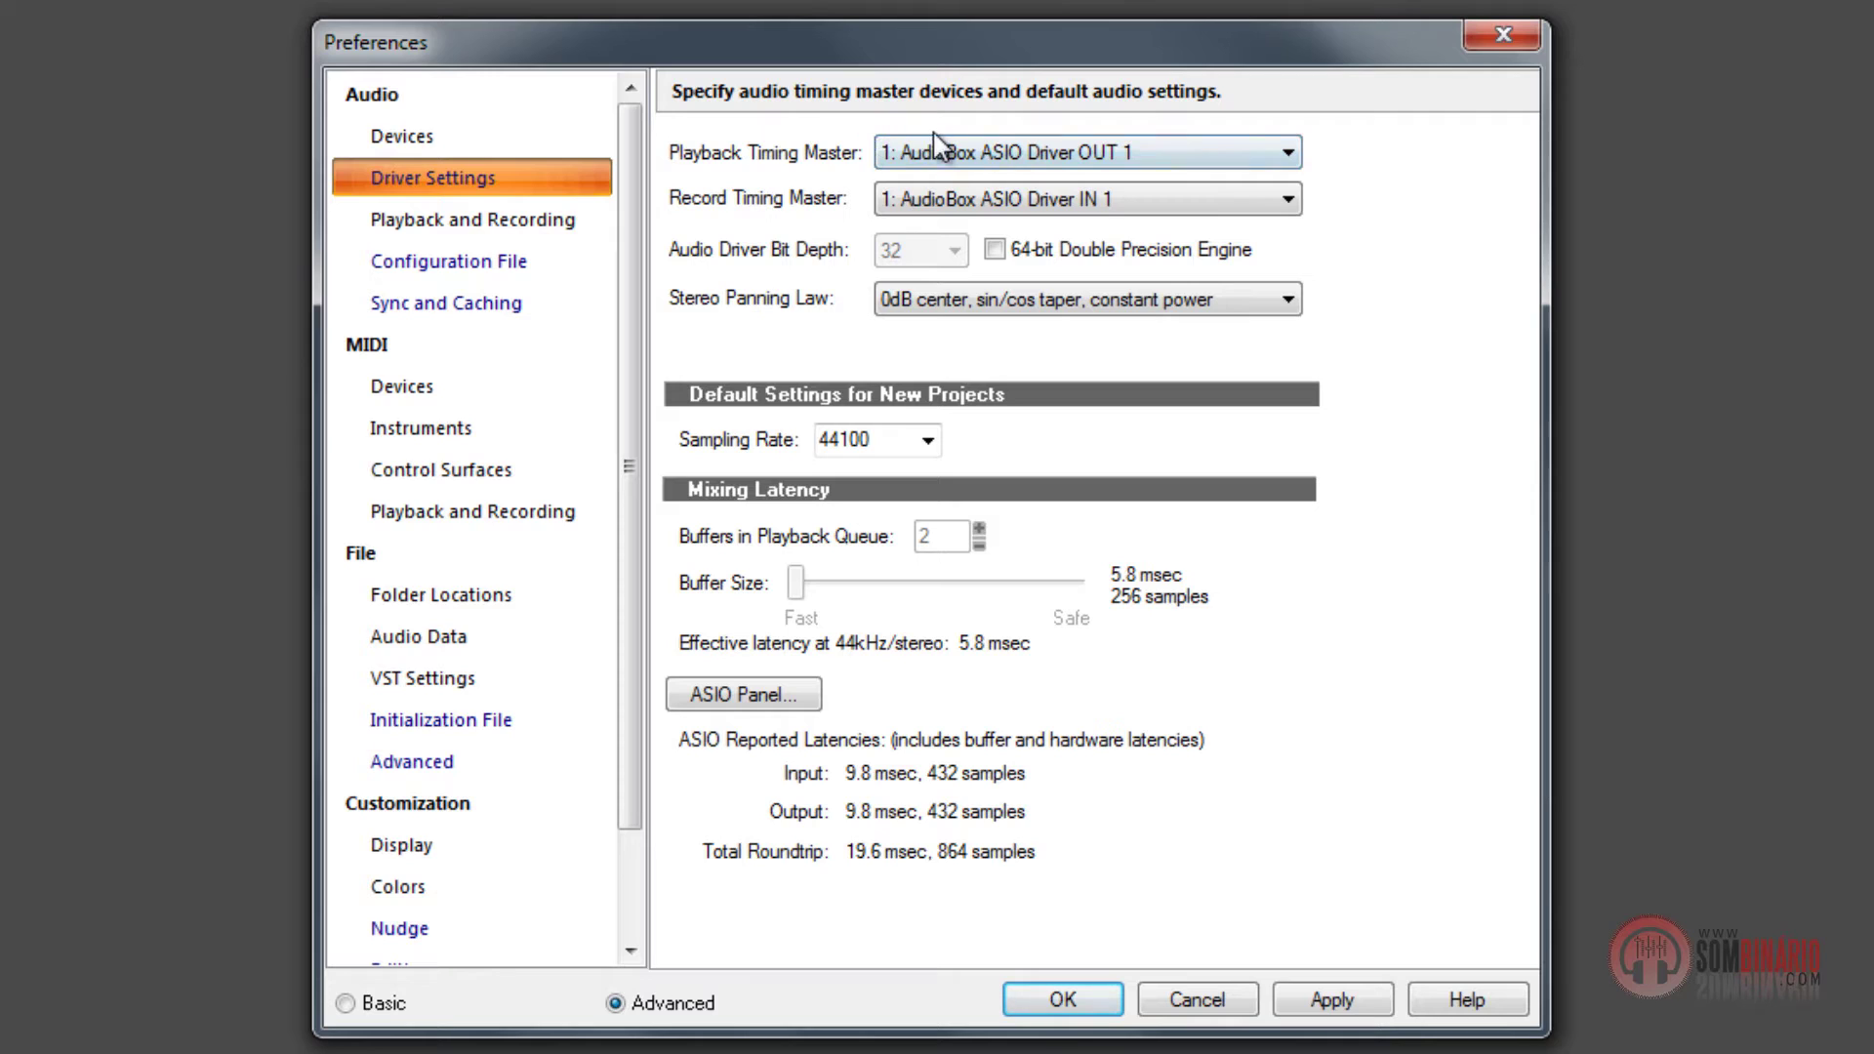
{"action": "left_click", "coordinate": [1031, 156]}
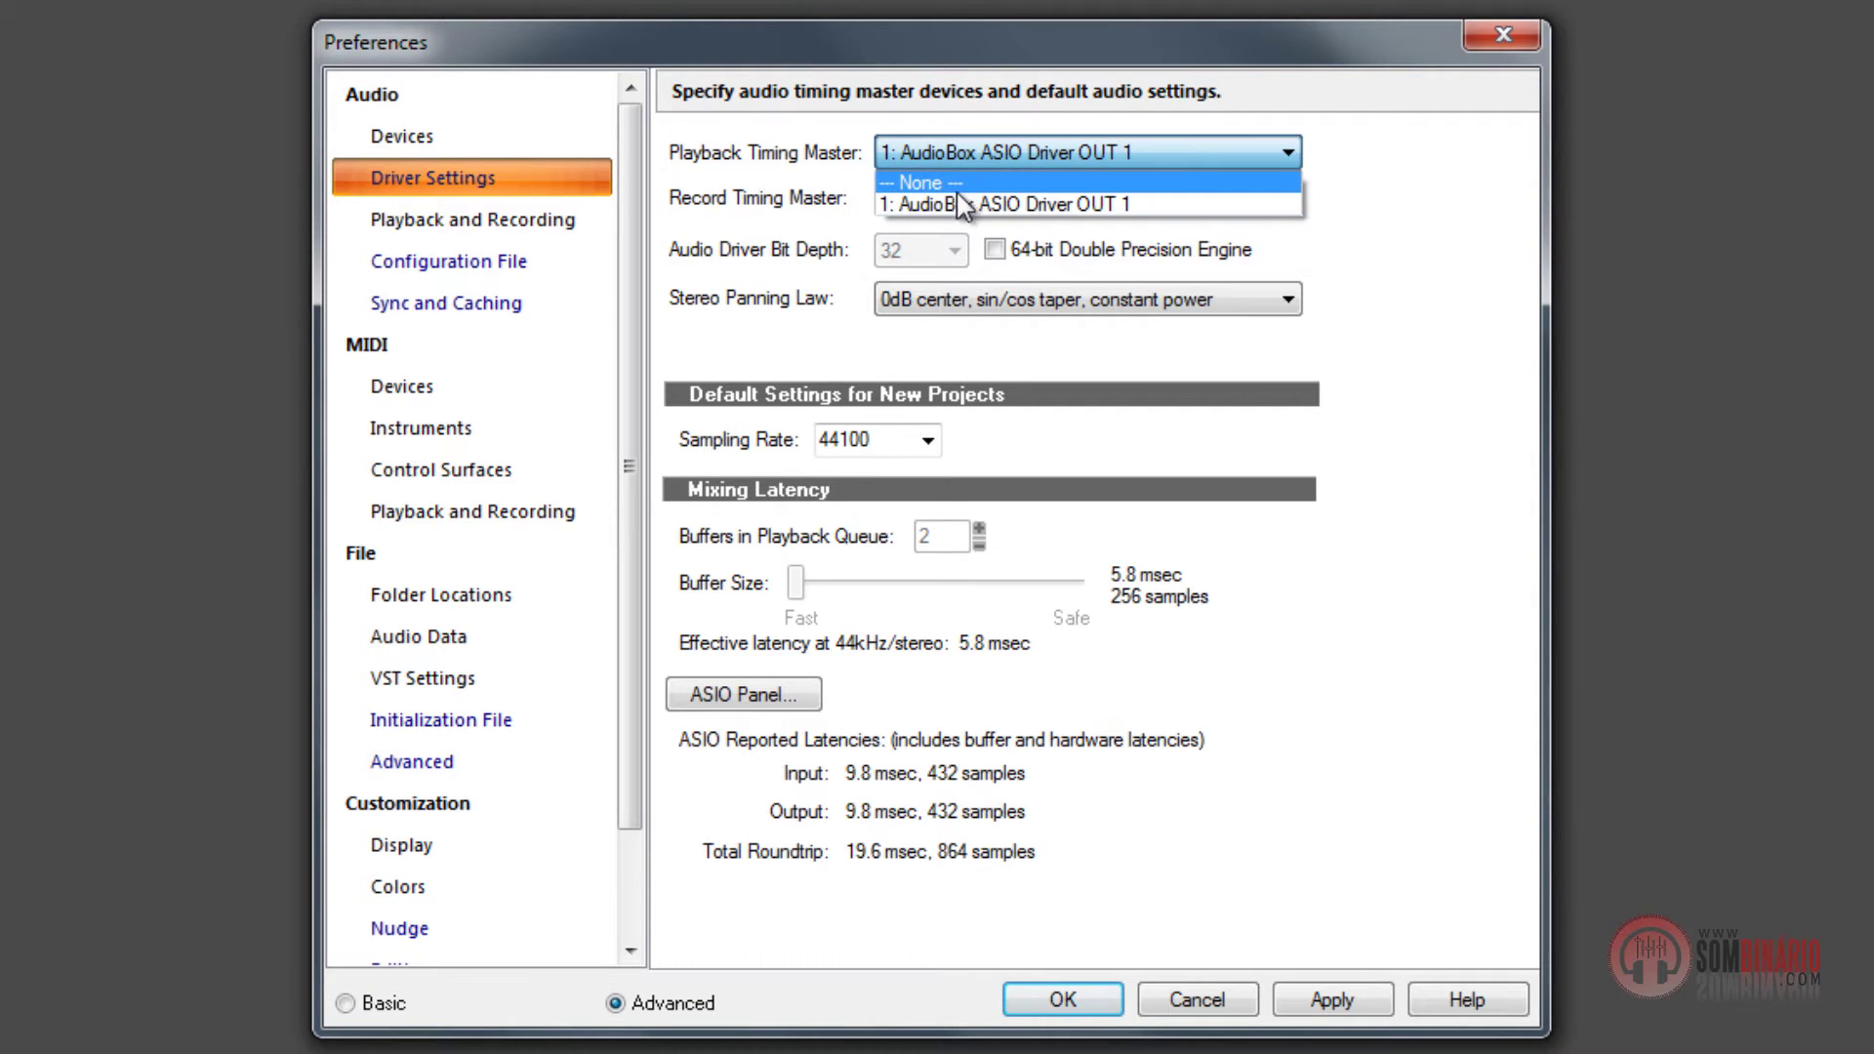
{"action": "left_click", "coordinate": [796, 200]}
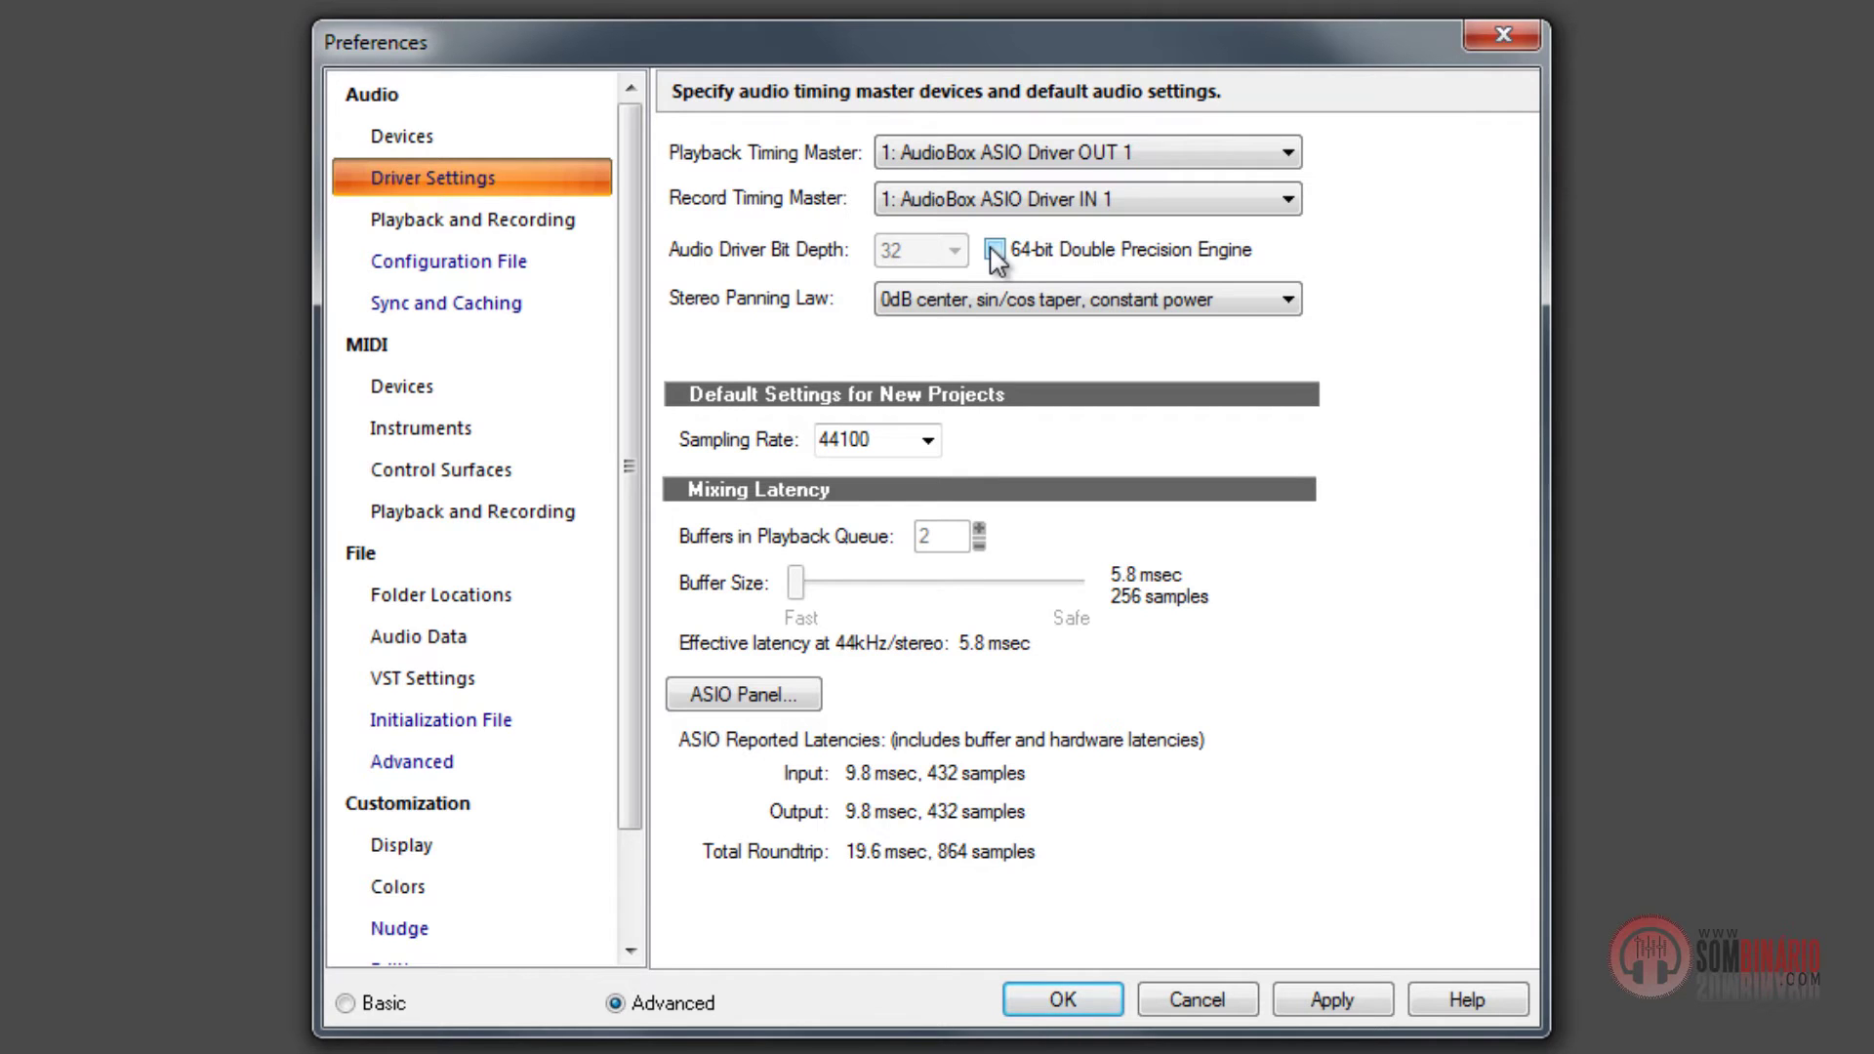
{"action": "left_click", "coordinate": [1276, 301]}
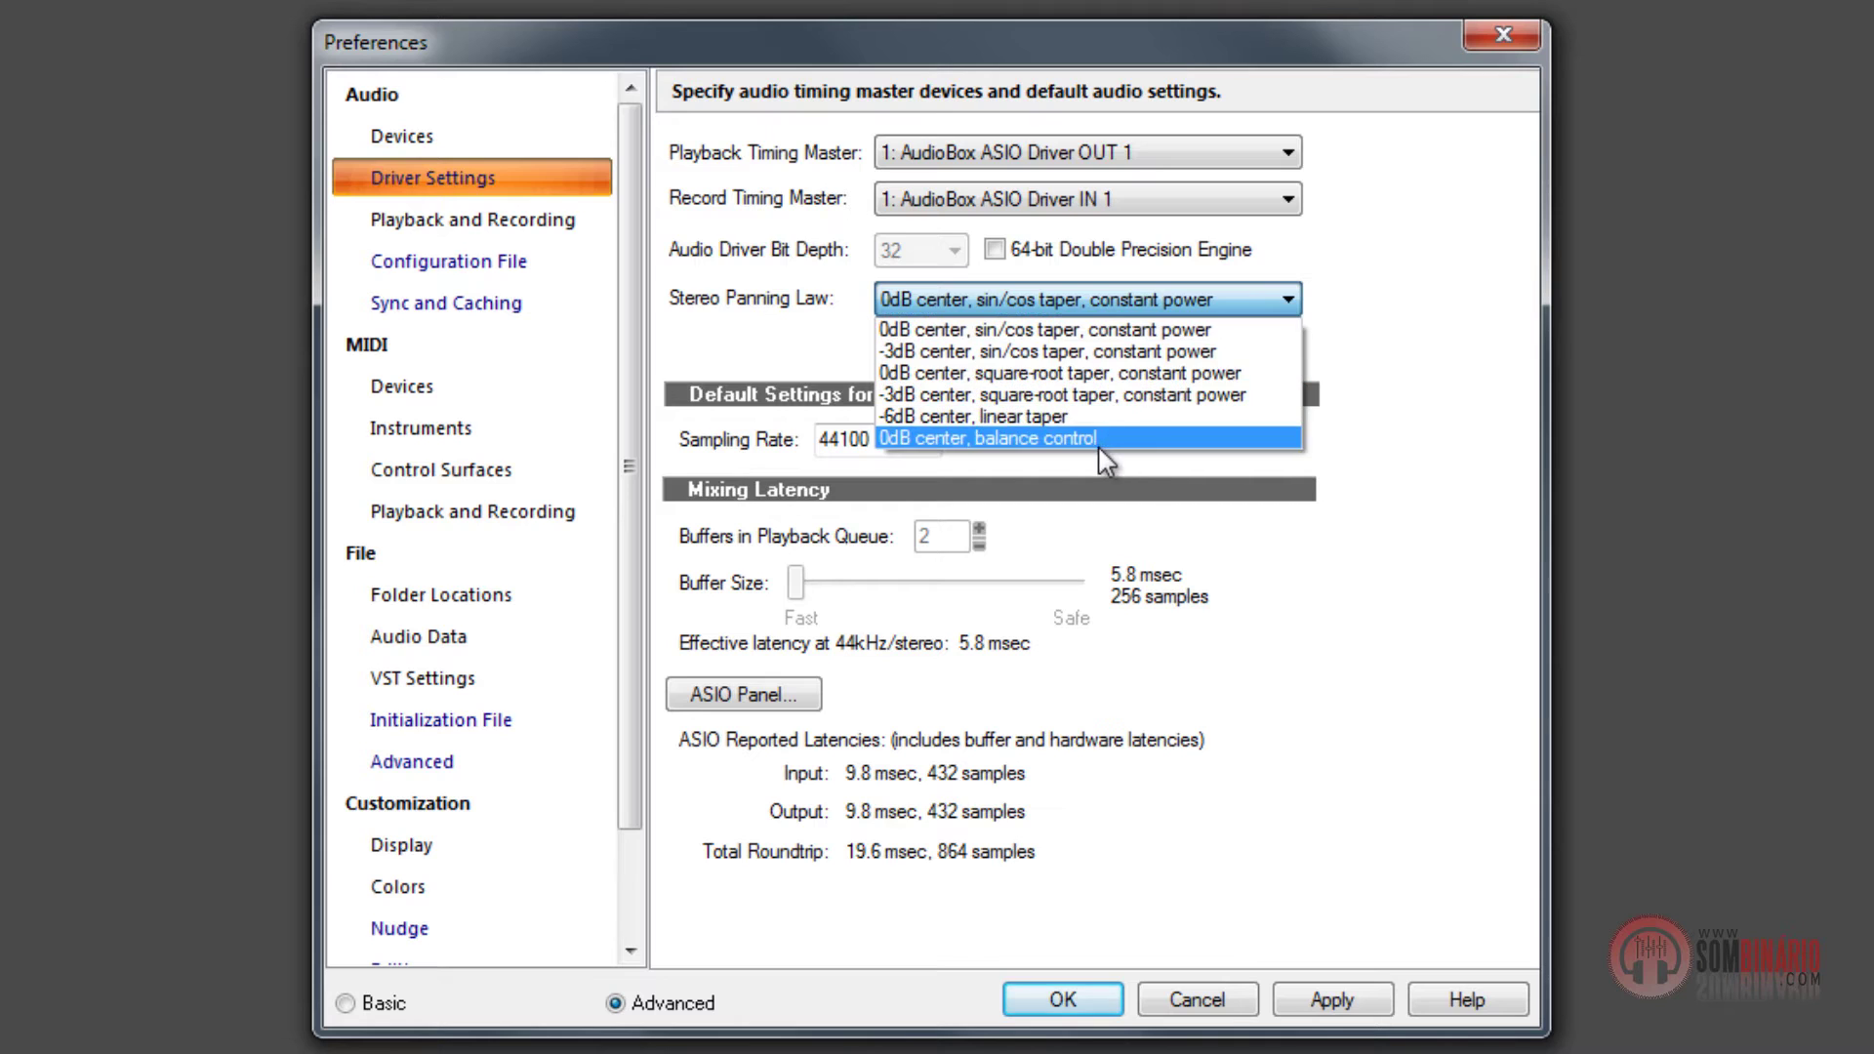
{"action": "left_click", "coordinate": [796, 291]}
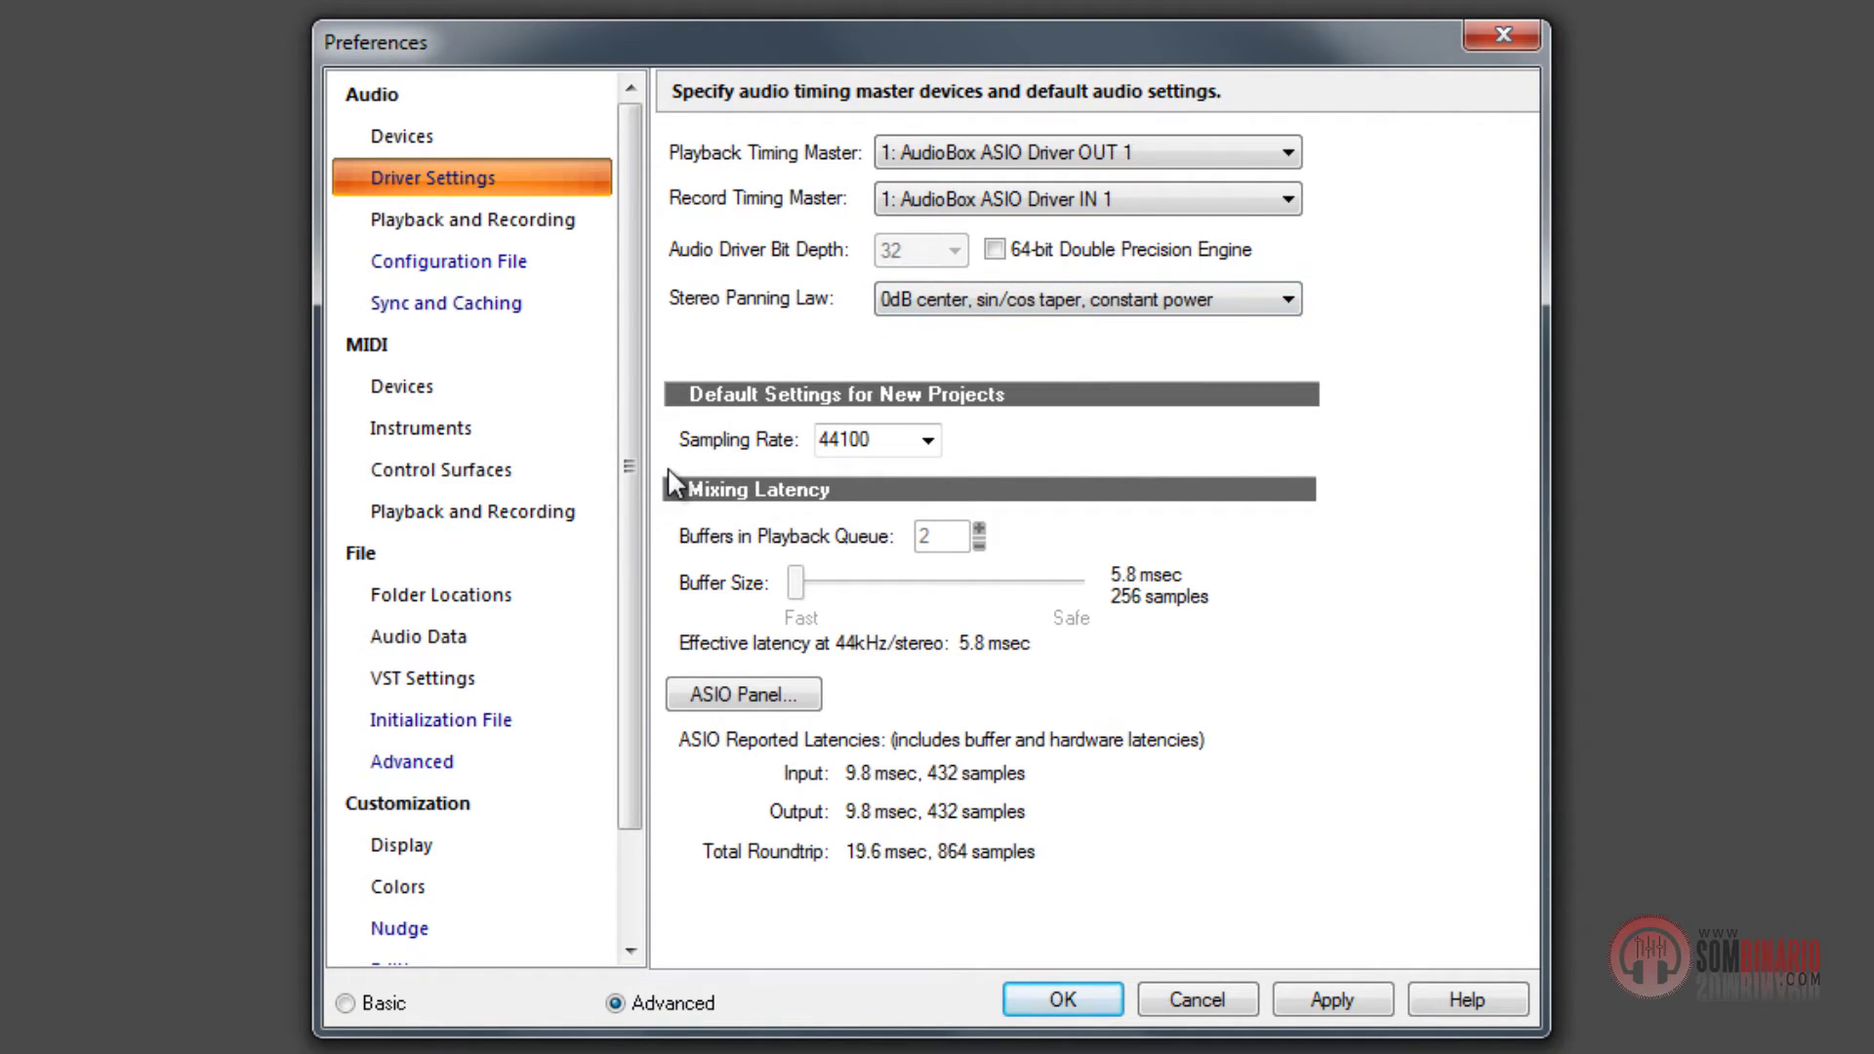
{"action": "left_click", "coordinate": [928, 442]}
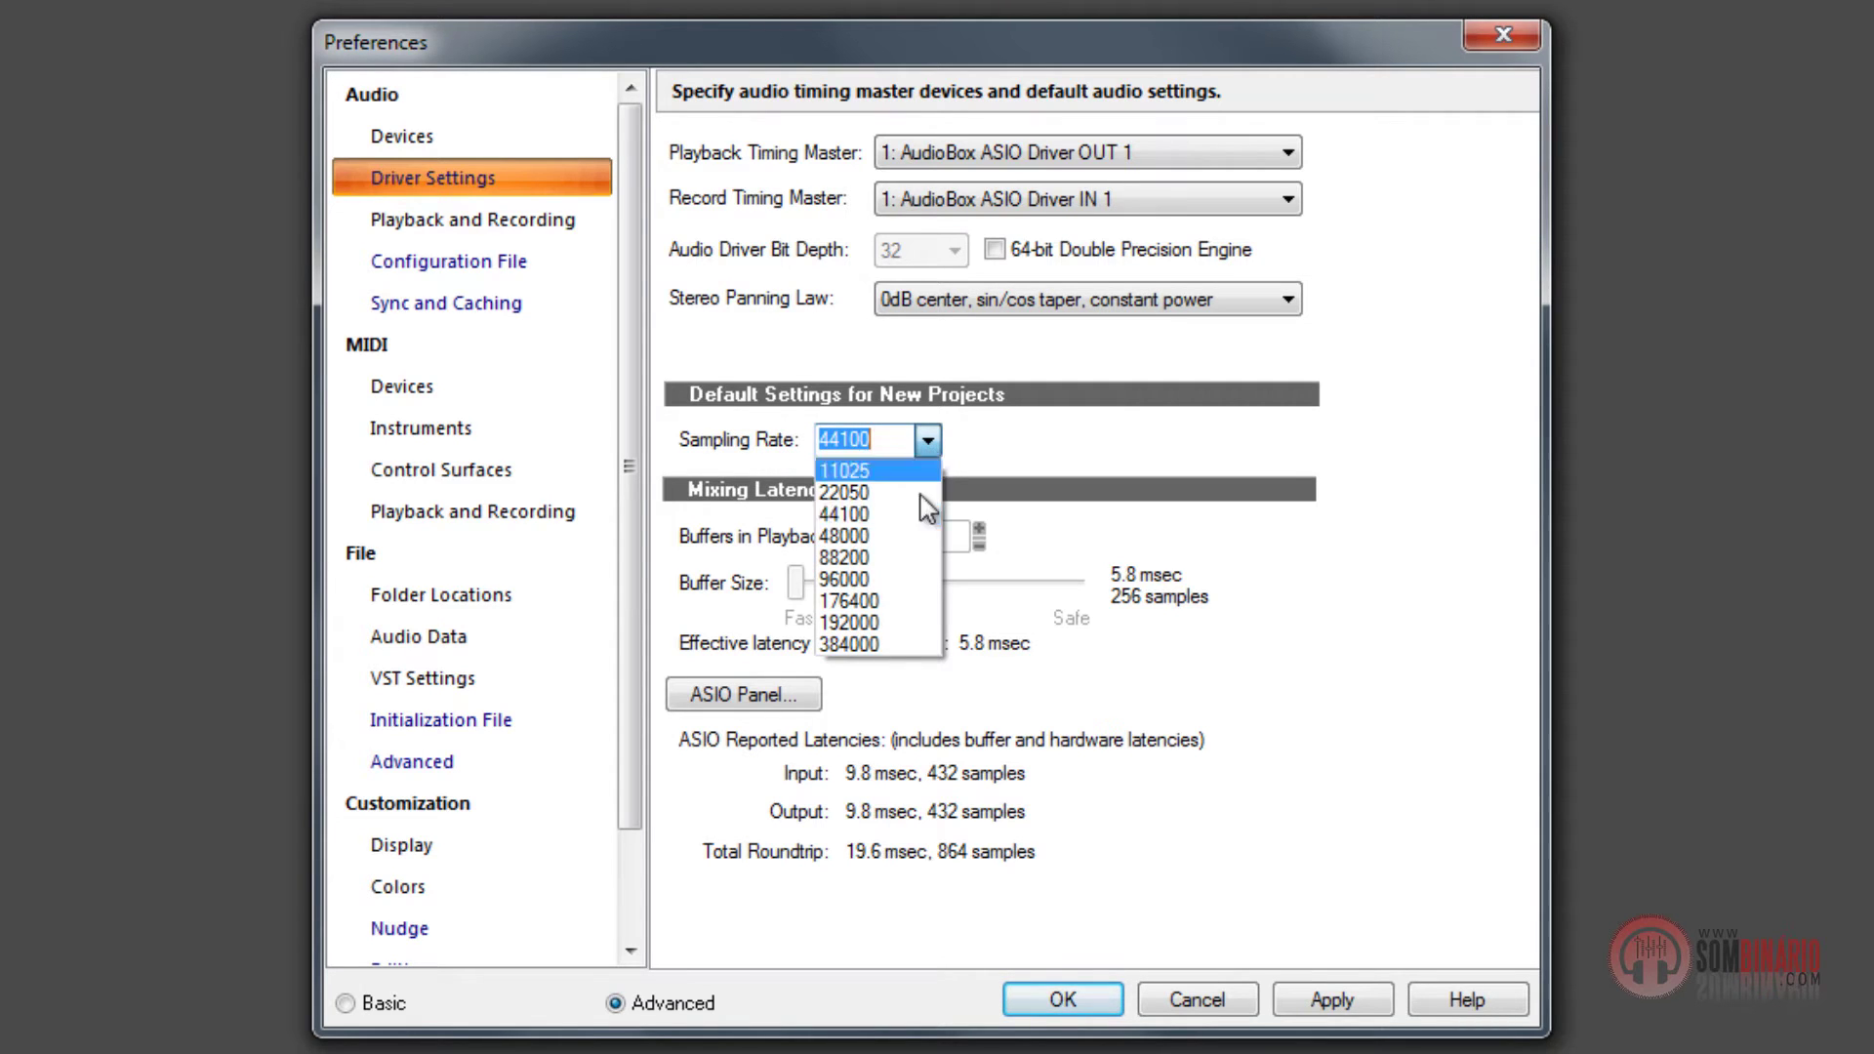
{"action": "left_click", "coordinate": [864, 522]}
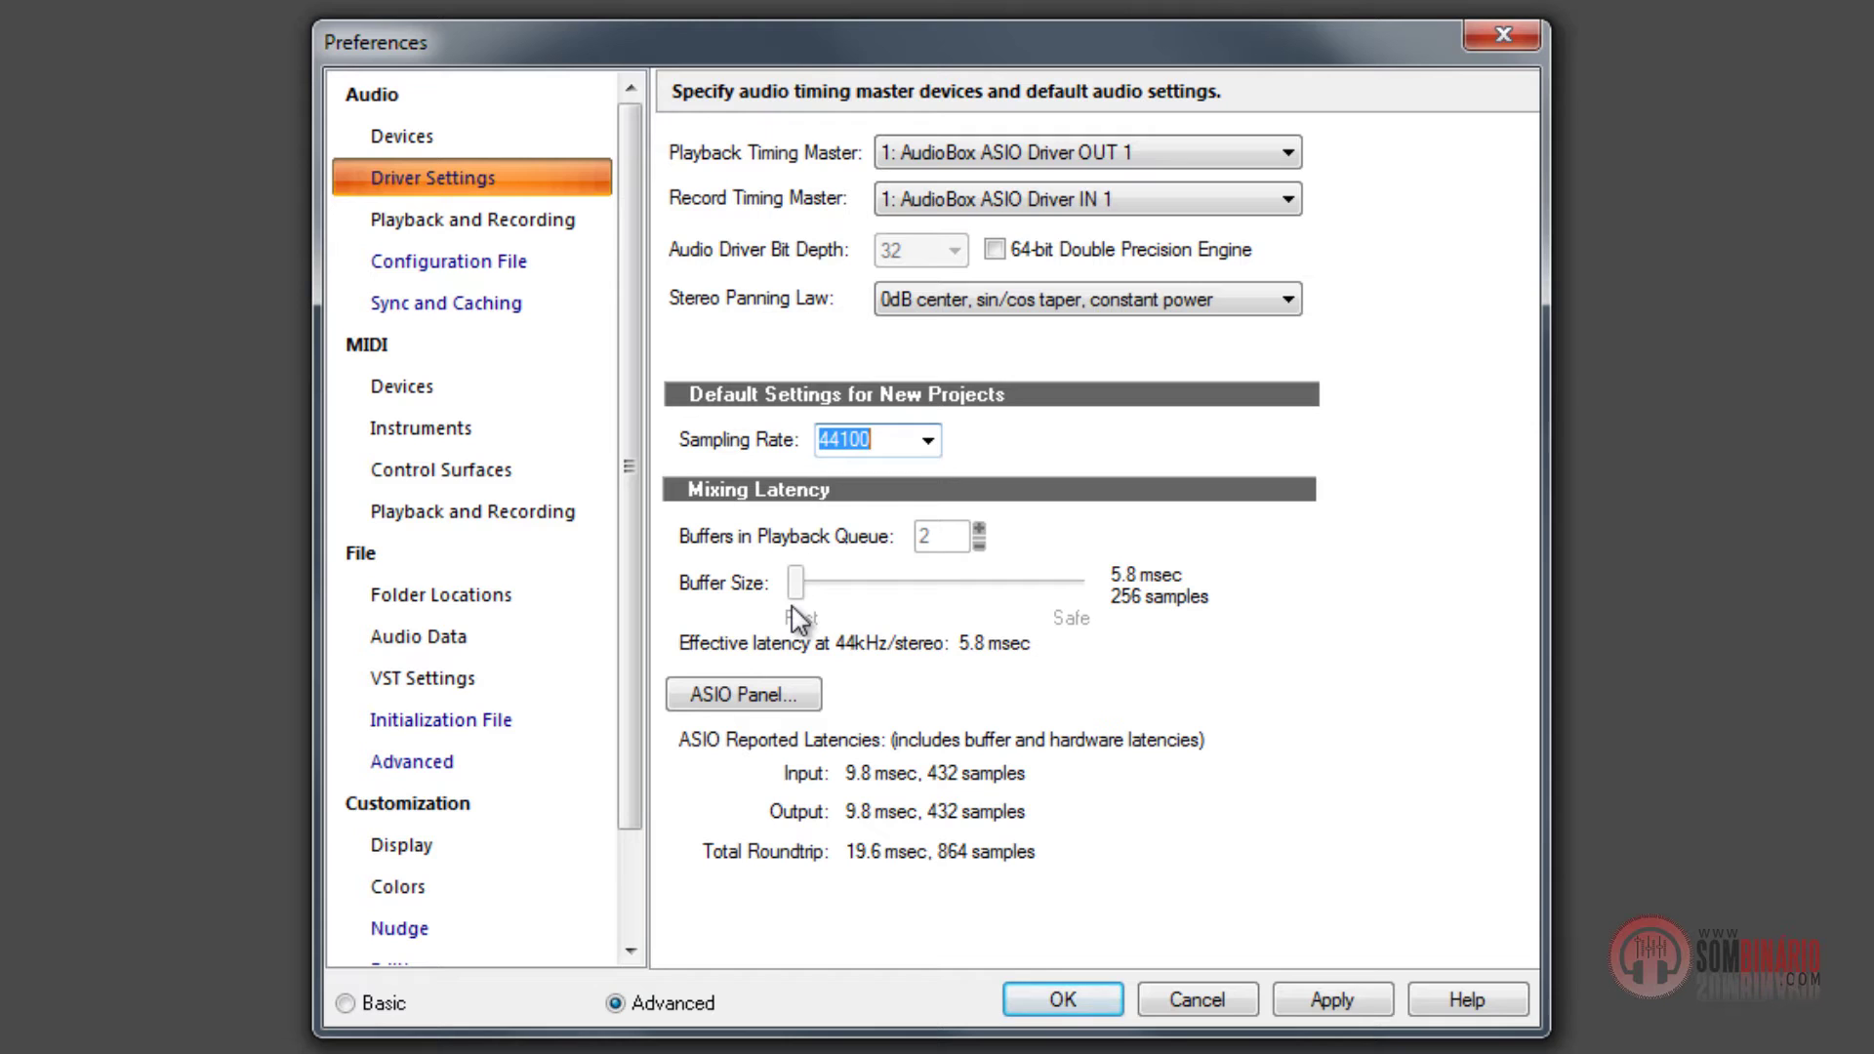
Step: Examine the available ASIO buffer sizes in the AudioBox USB driver panel
{"action": "left_click", "coordinate": [776, 695]}
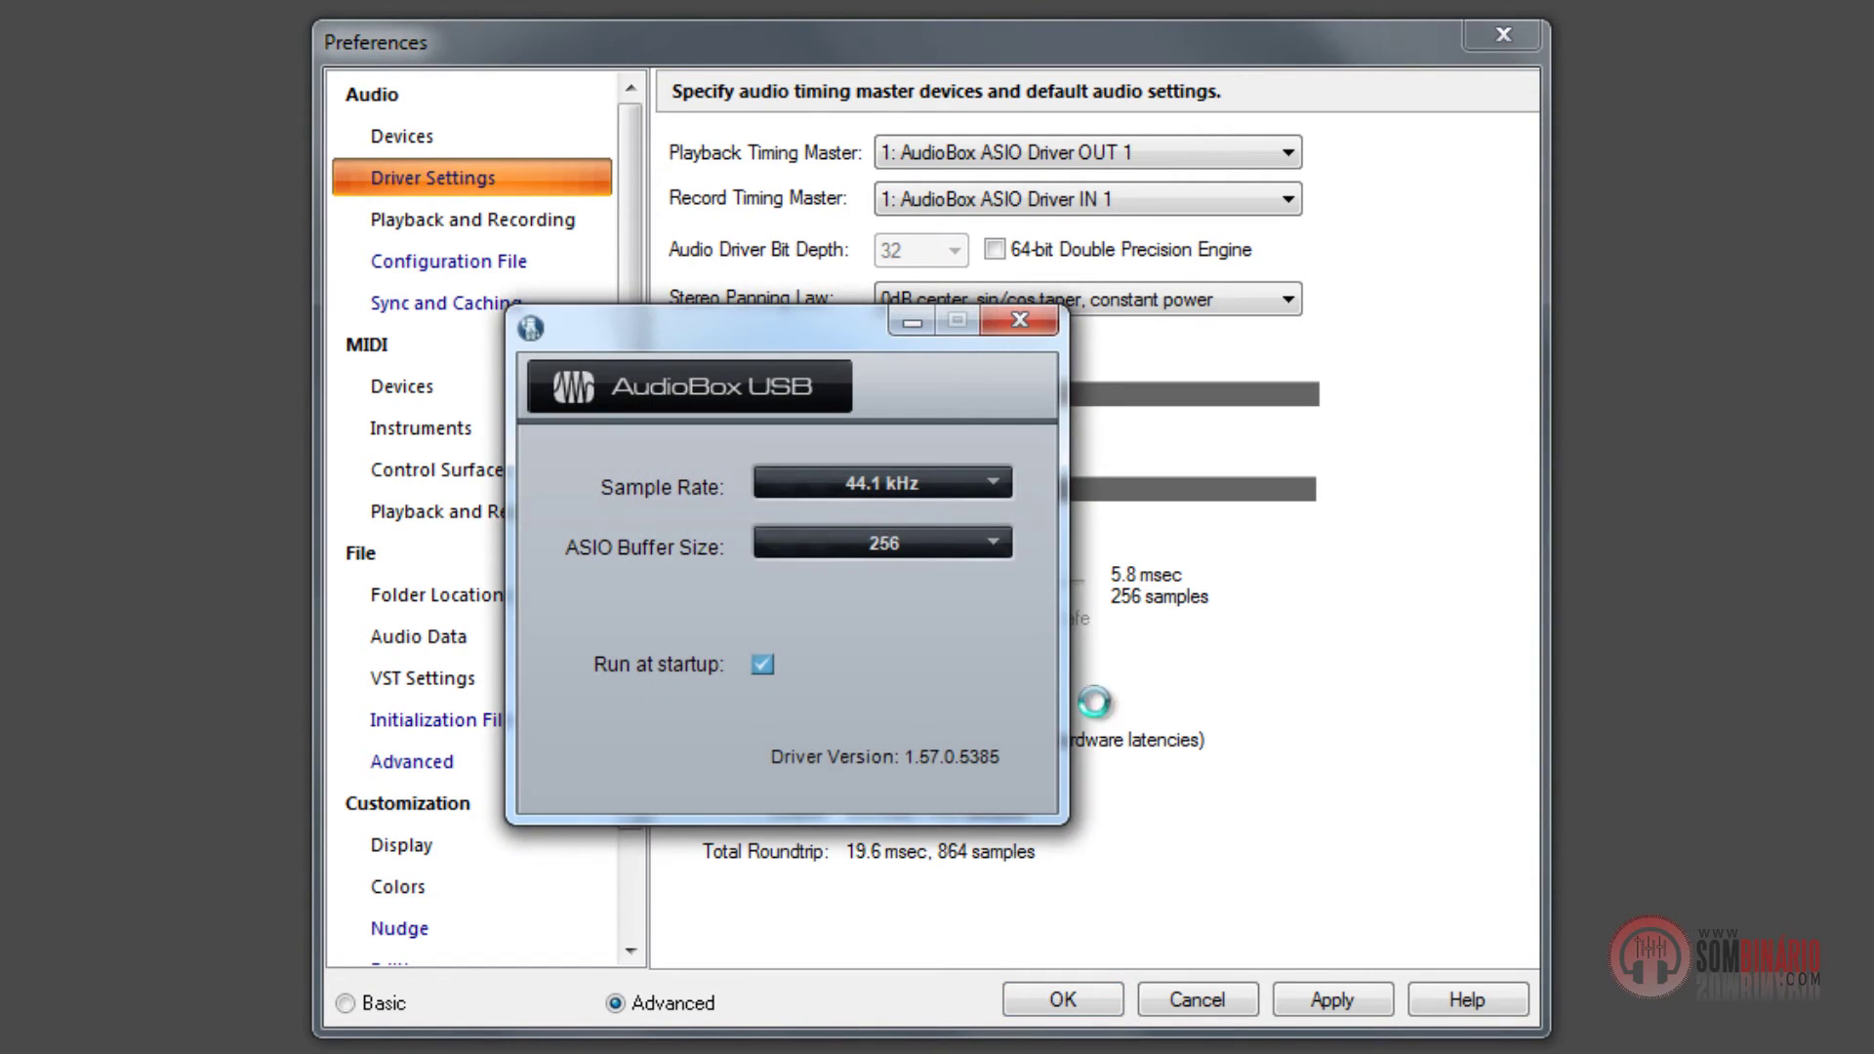
{"action": "left_click", "coordinate": [886, 552]}
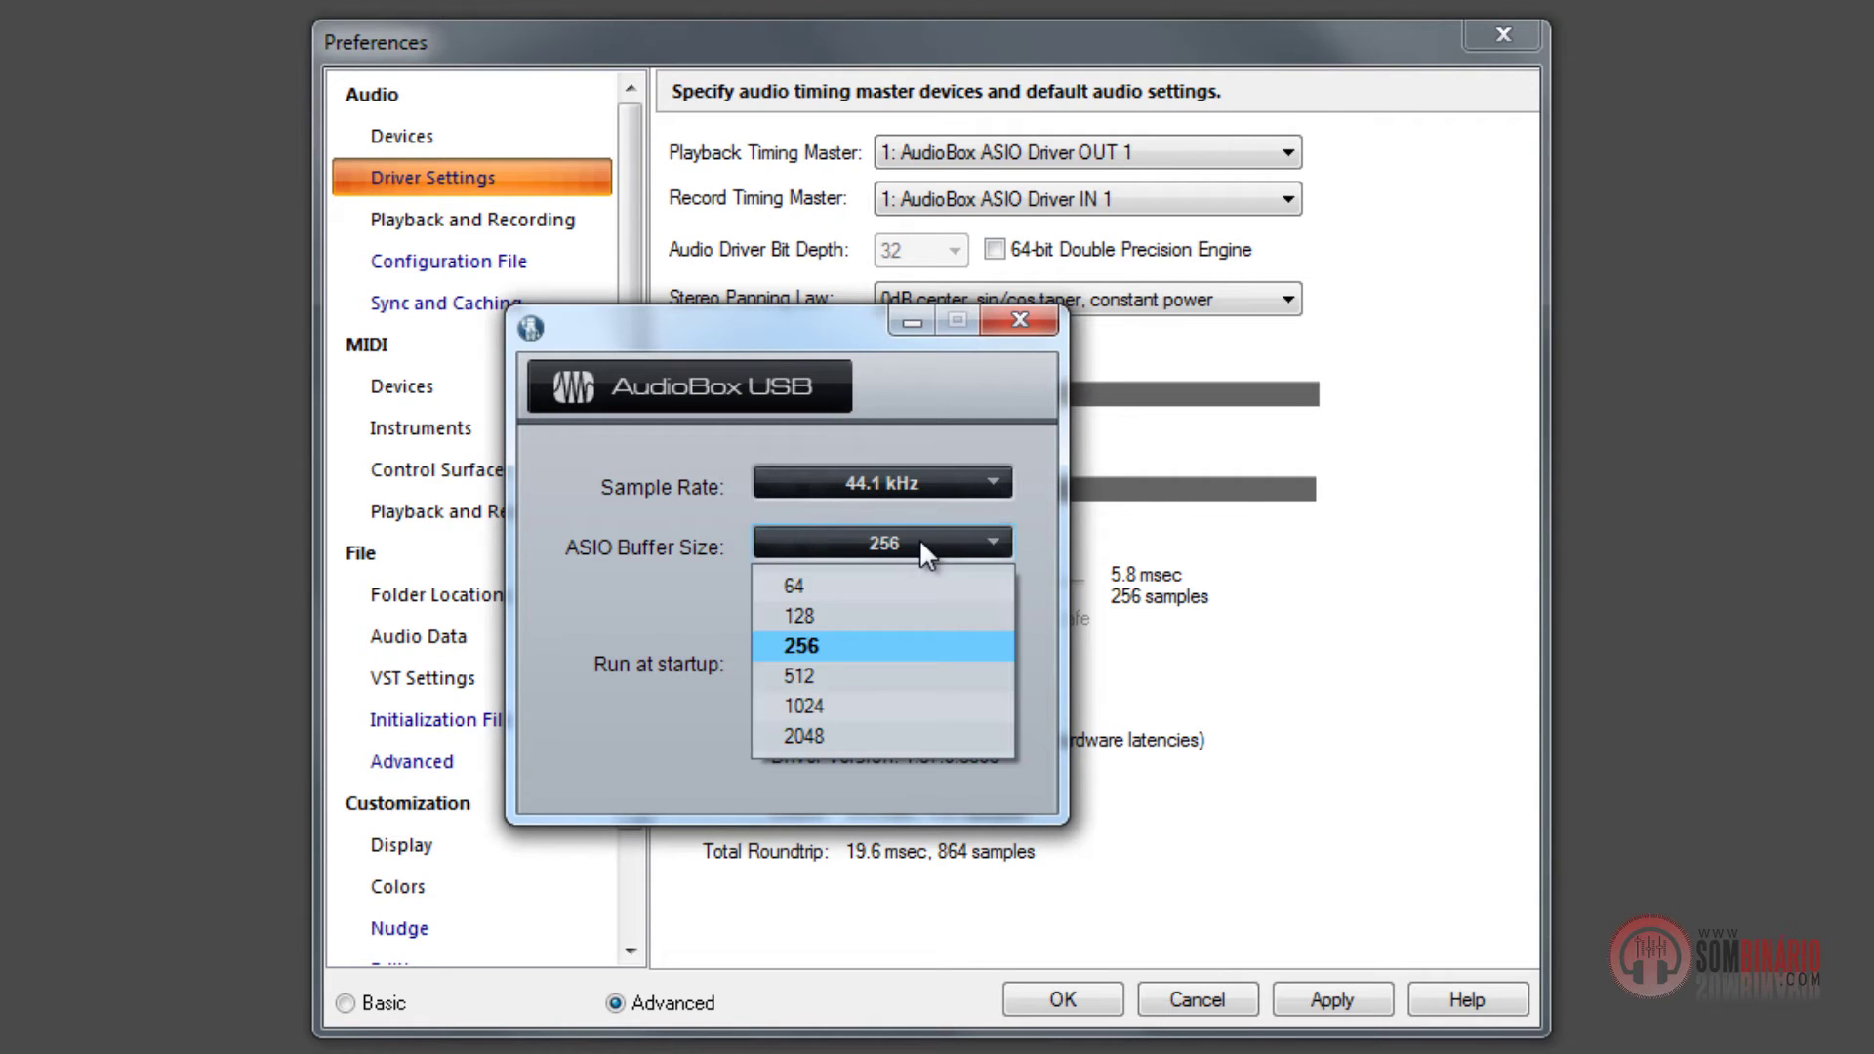
{"action": "left_click", "coordinate": [656, 597]}
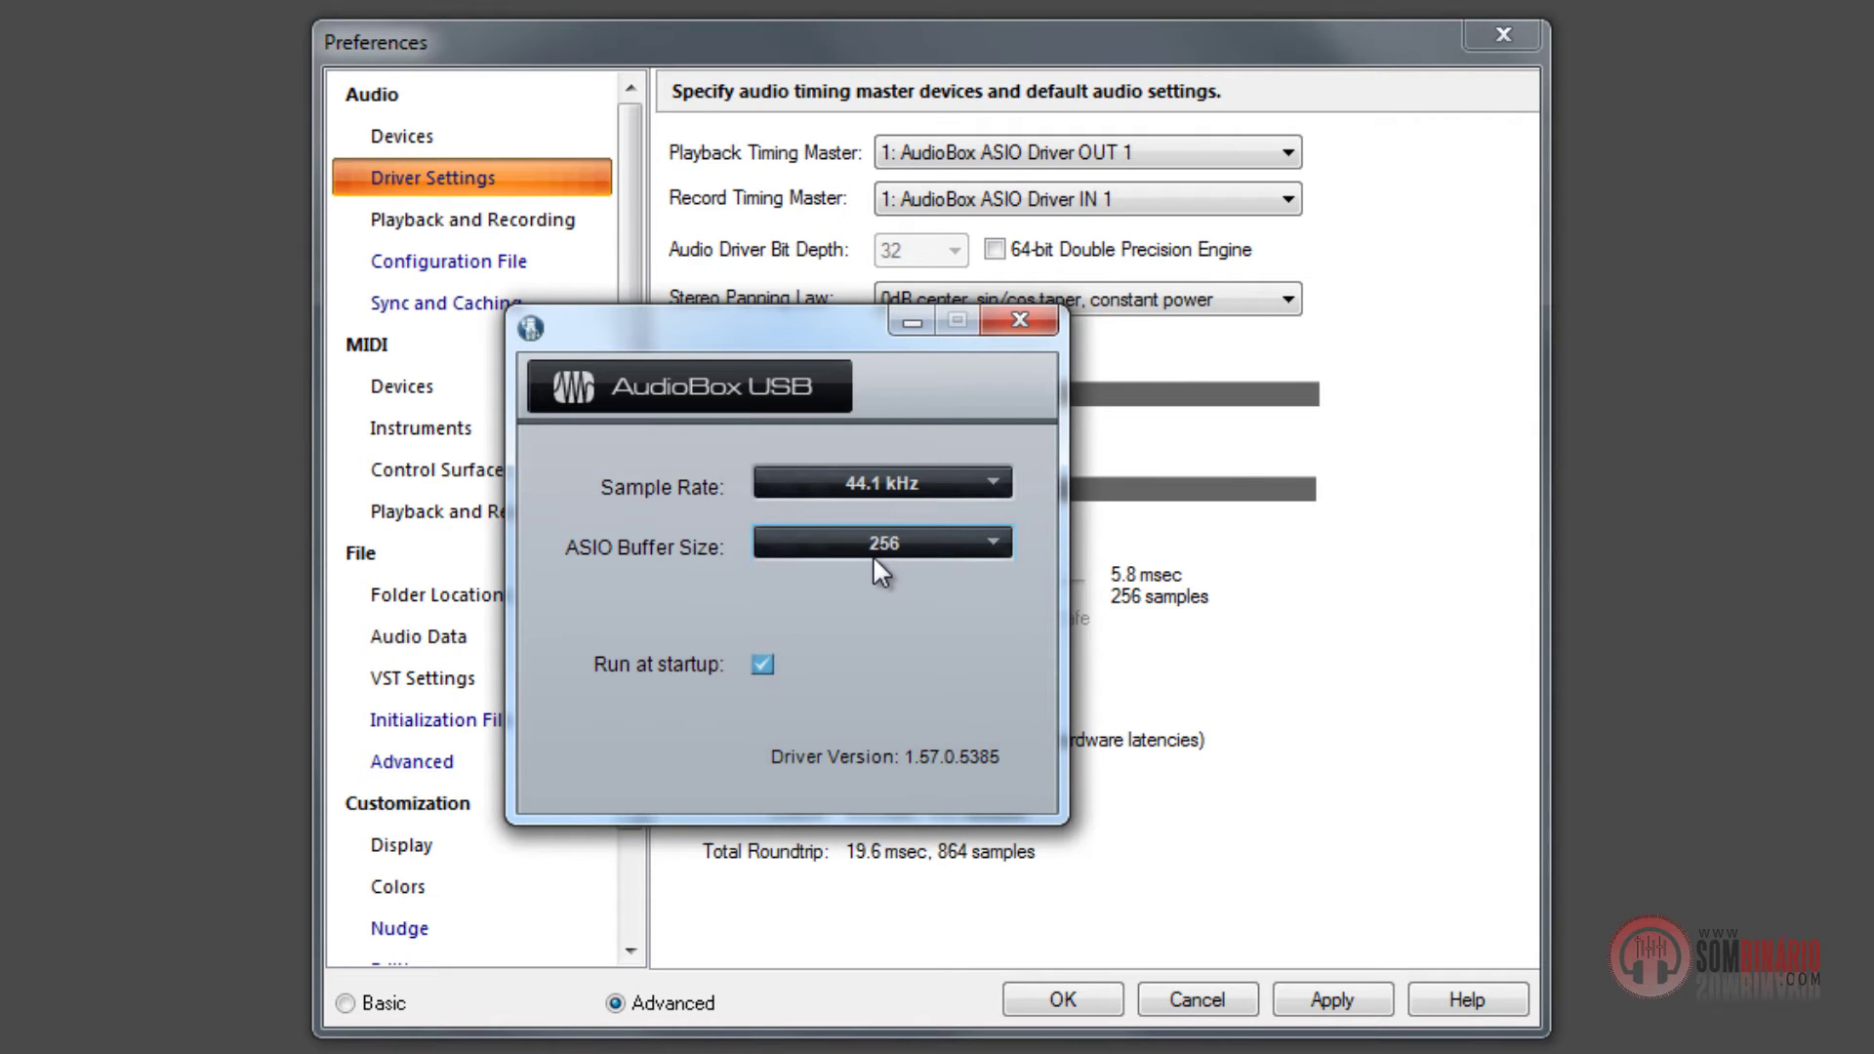
{"action": "left_click", "coordinate": [1020, 320]}
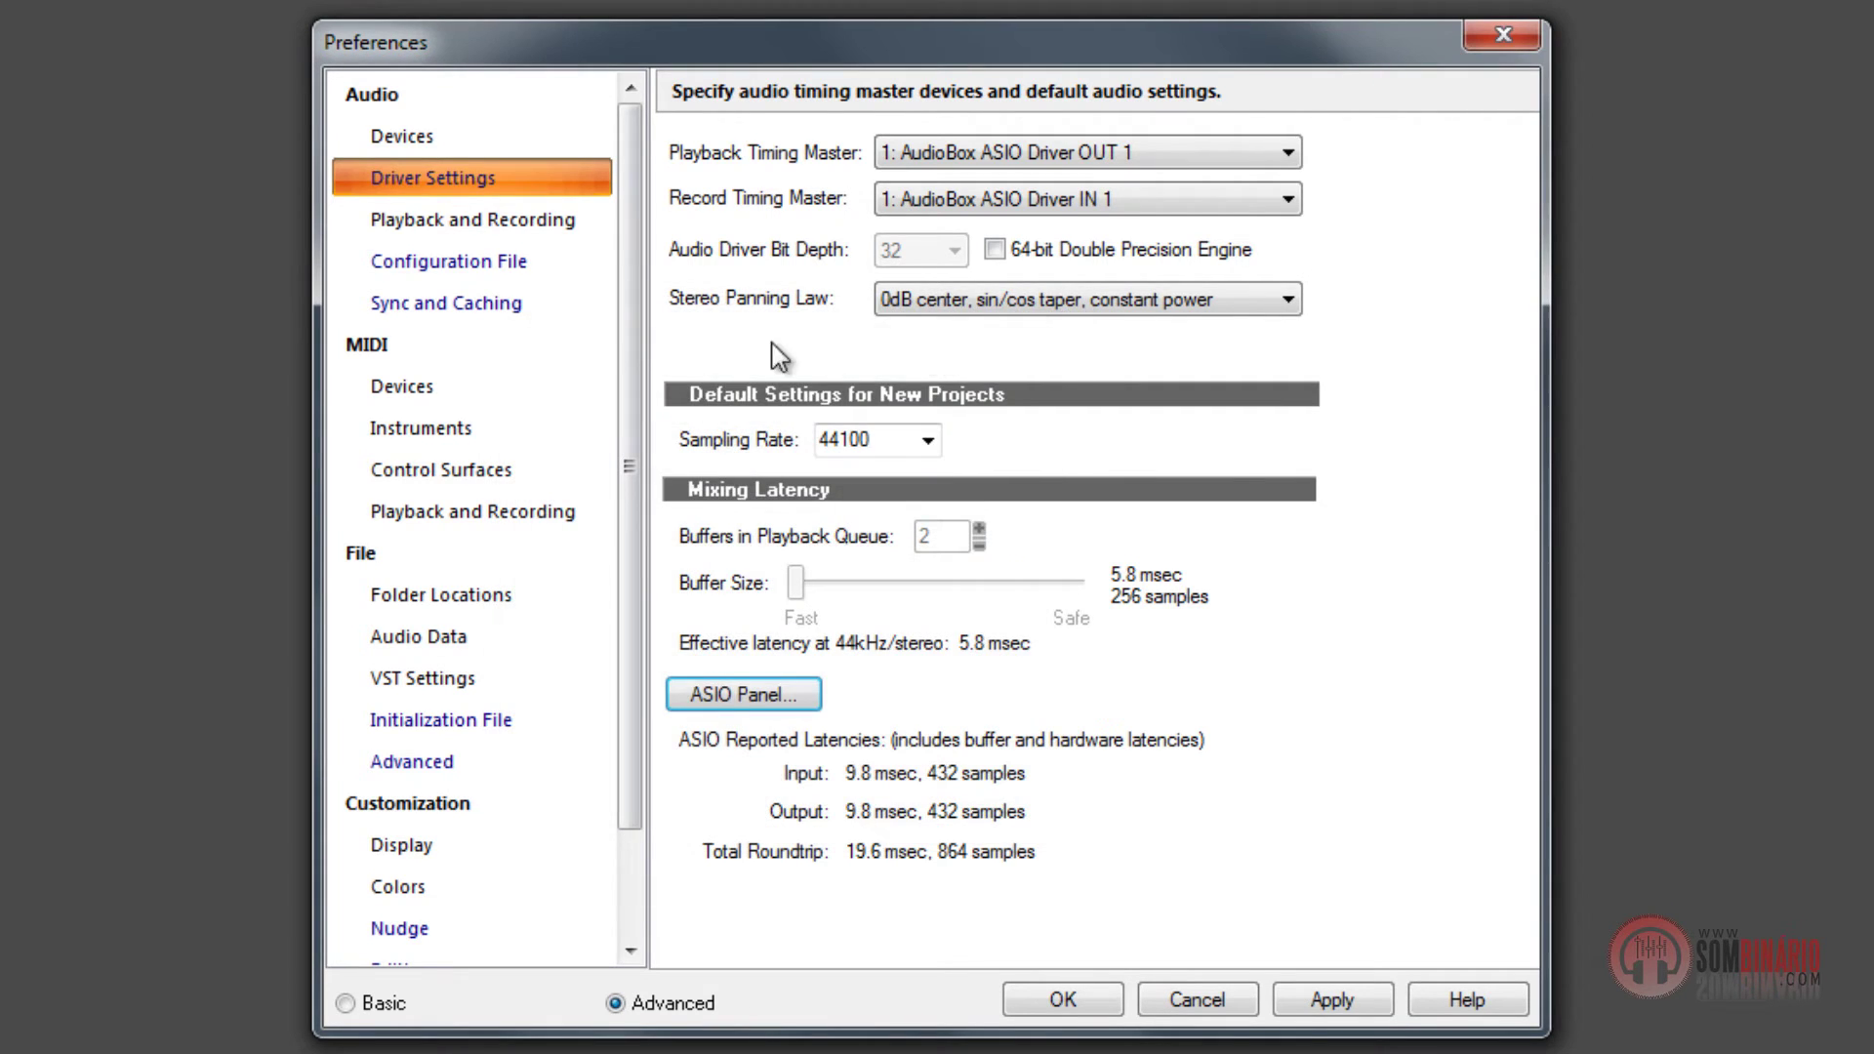
Step: Examine the driver mode choices and the other options in the audio playback and recording settings
{"action": "left_click", "coordinate": [459, 212]}
{"action": "left_click", "coordinate": [932, 173]}
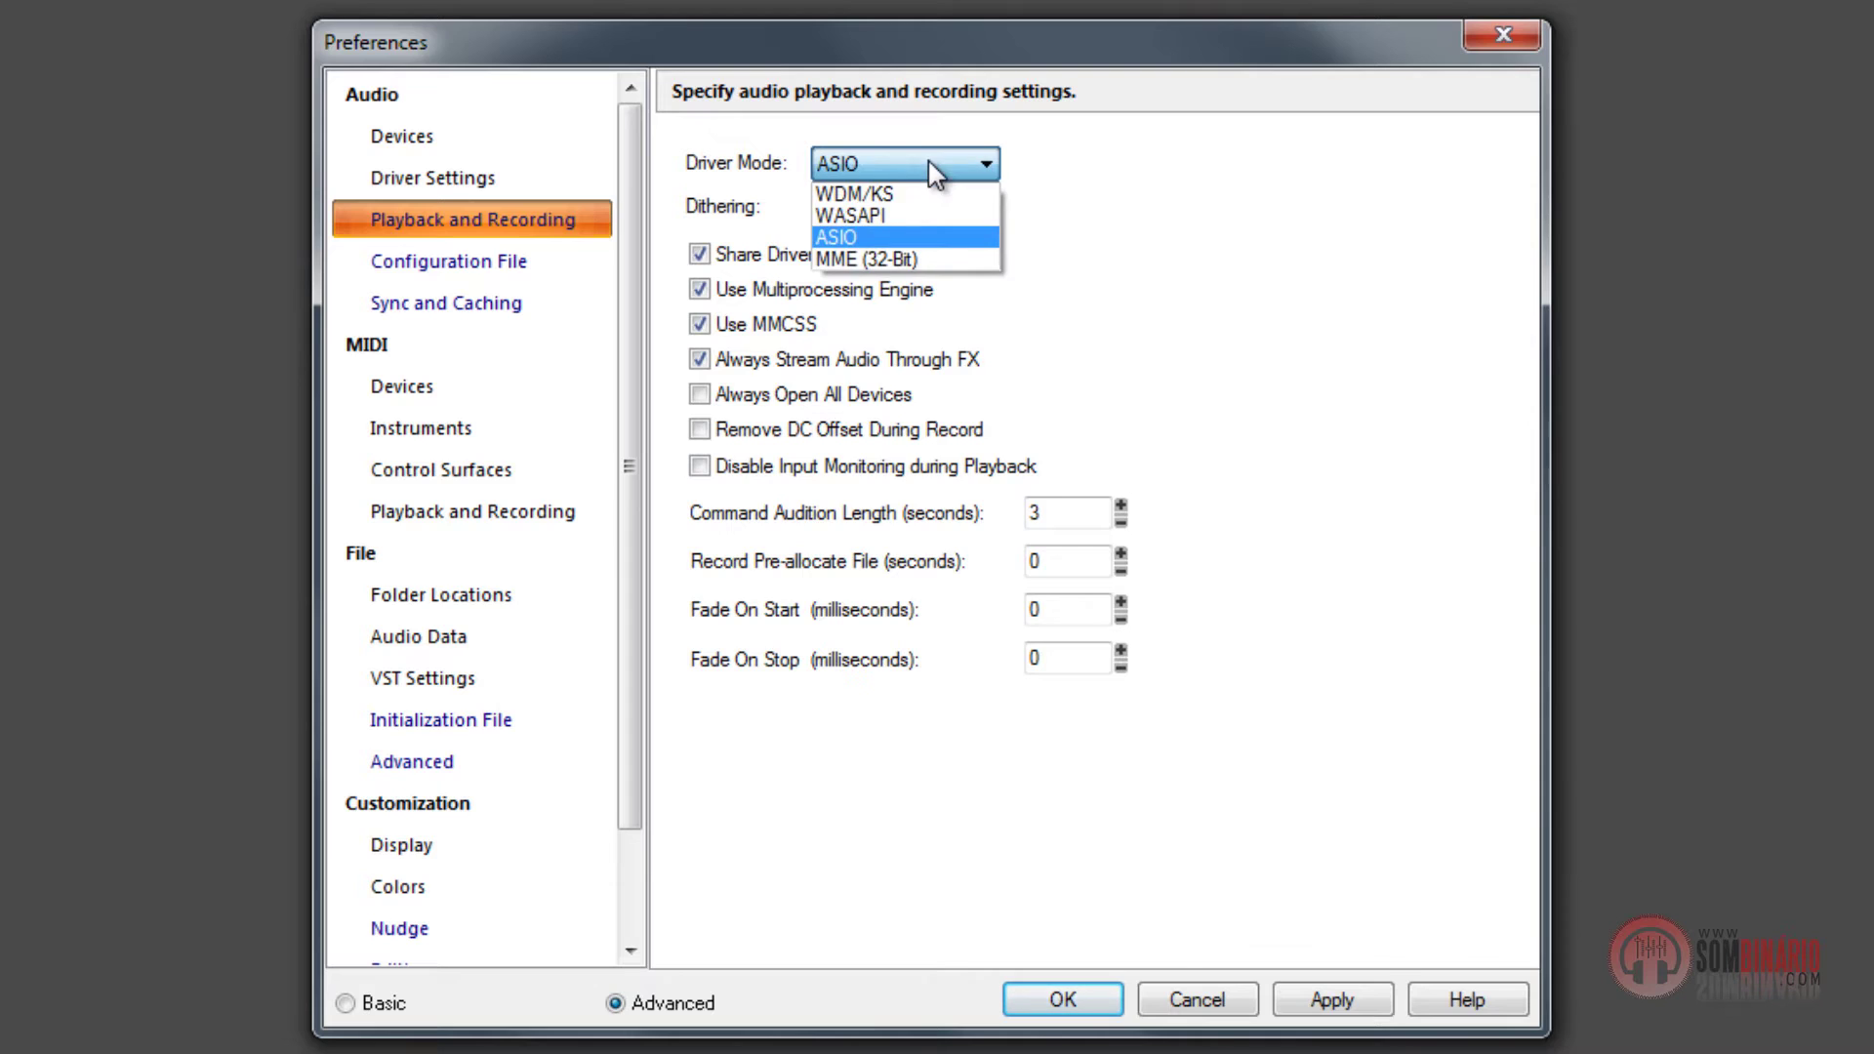
{"action": "left_click", "coordinate": [792, 159]}
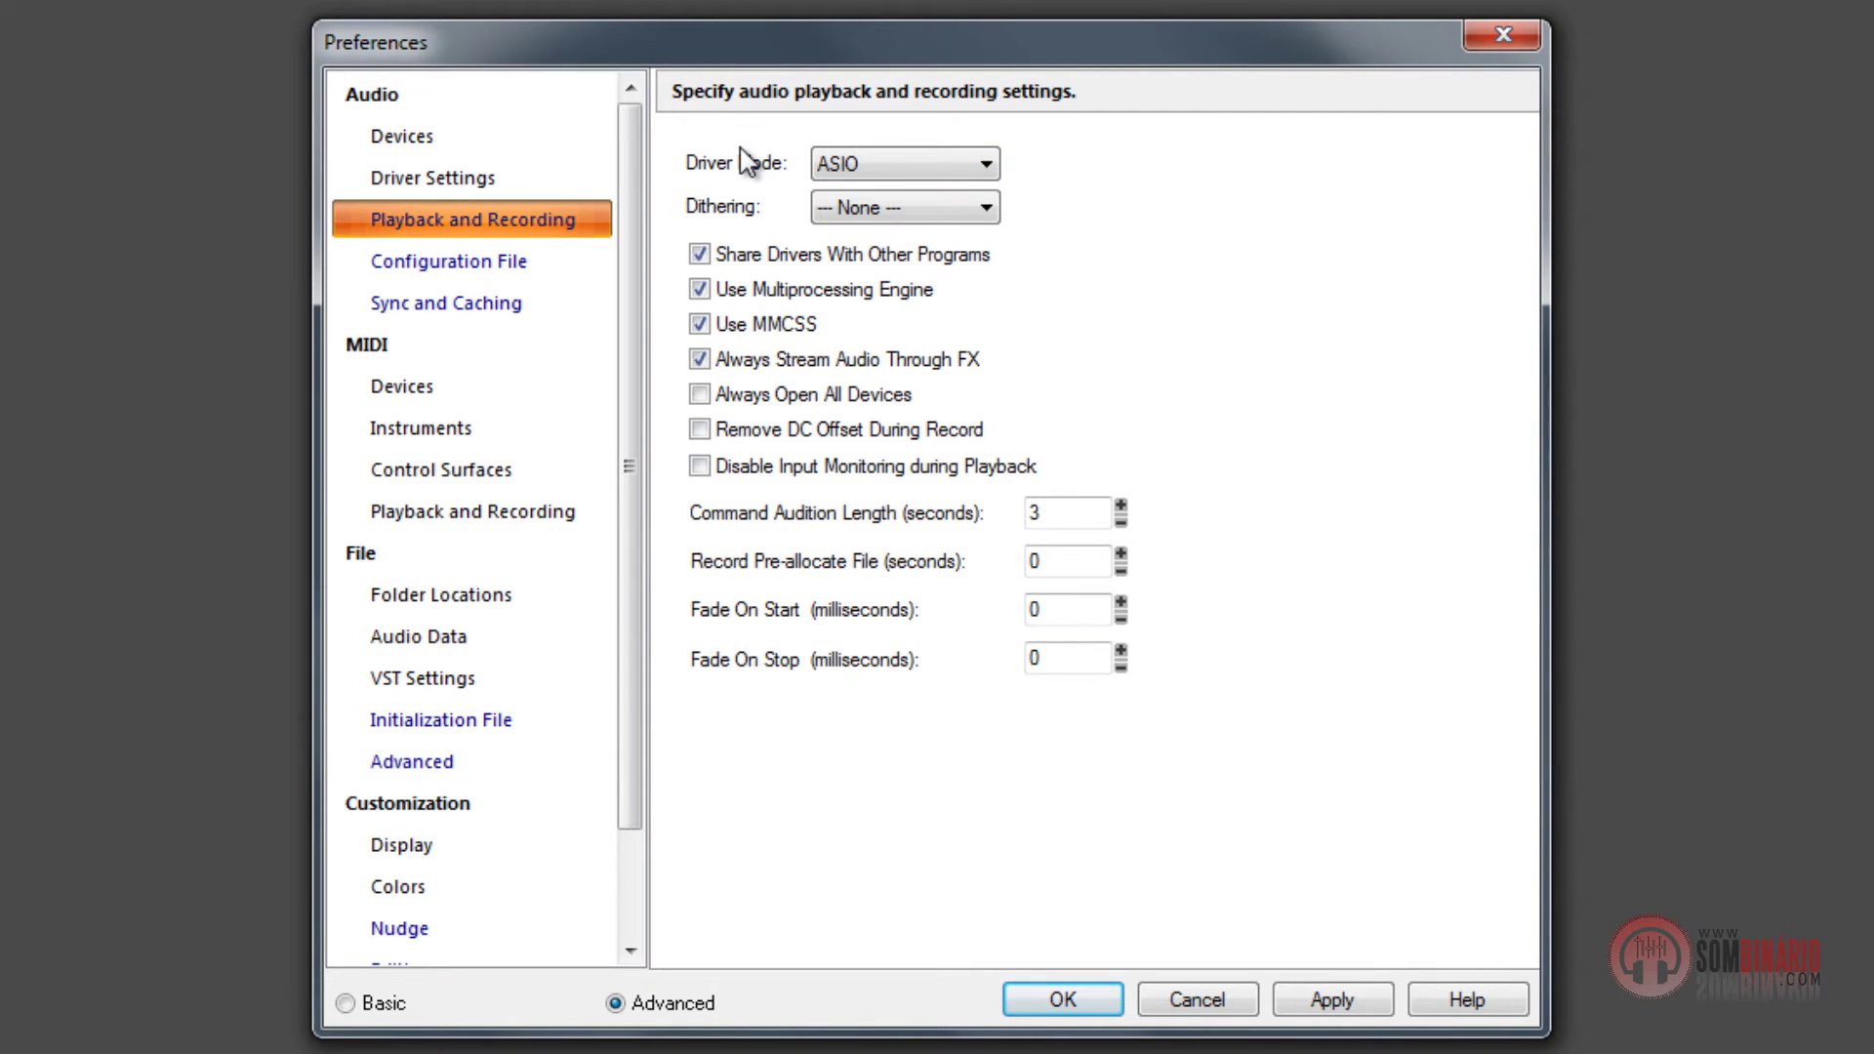
{"action": "left_click", "coordinate": [988, 168]}
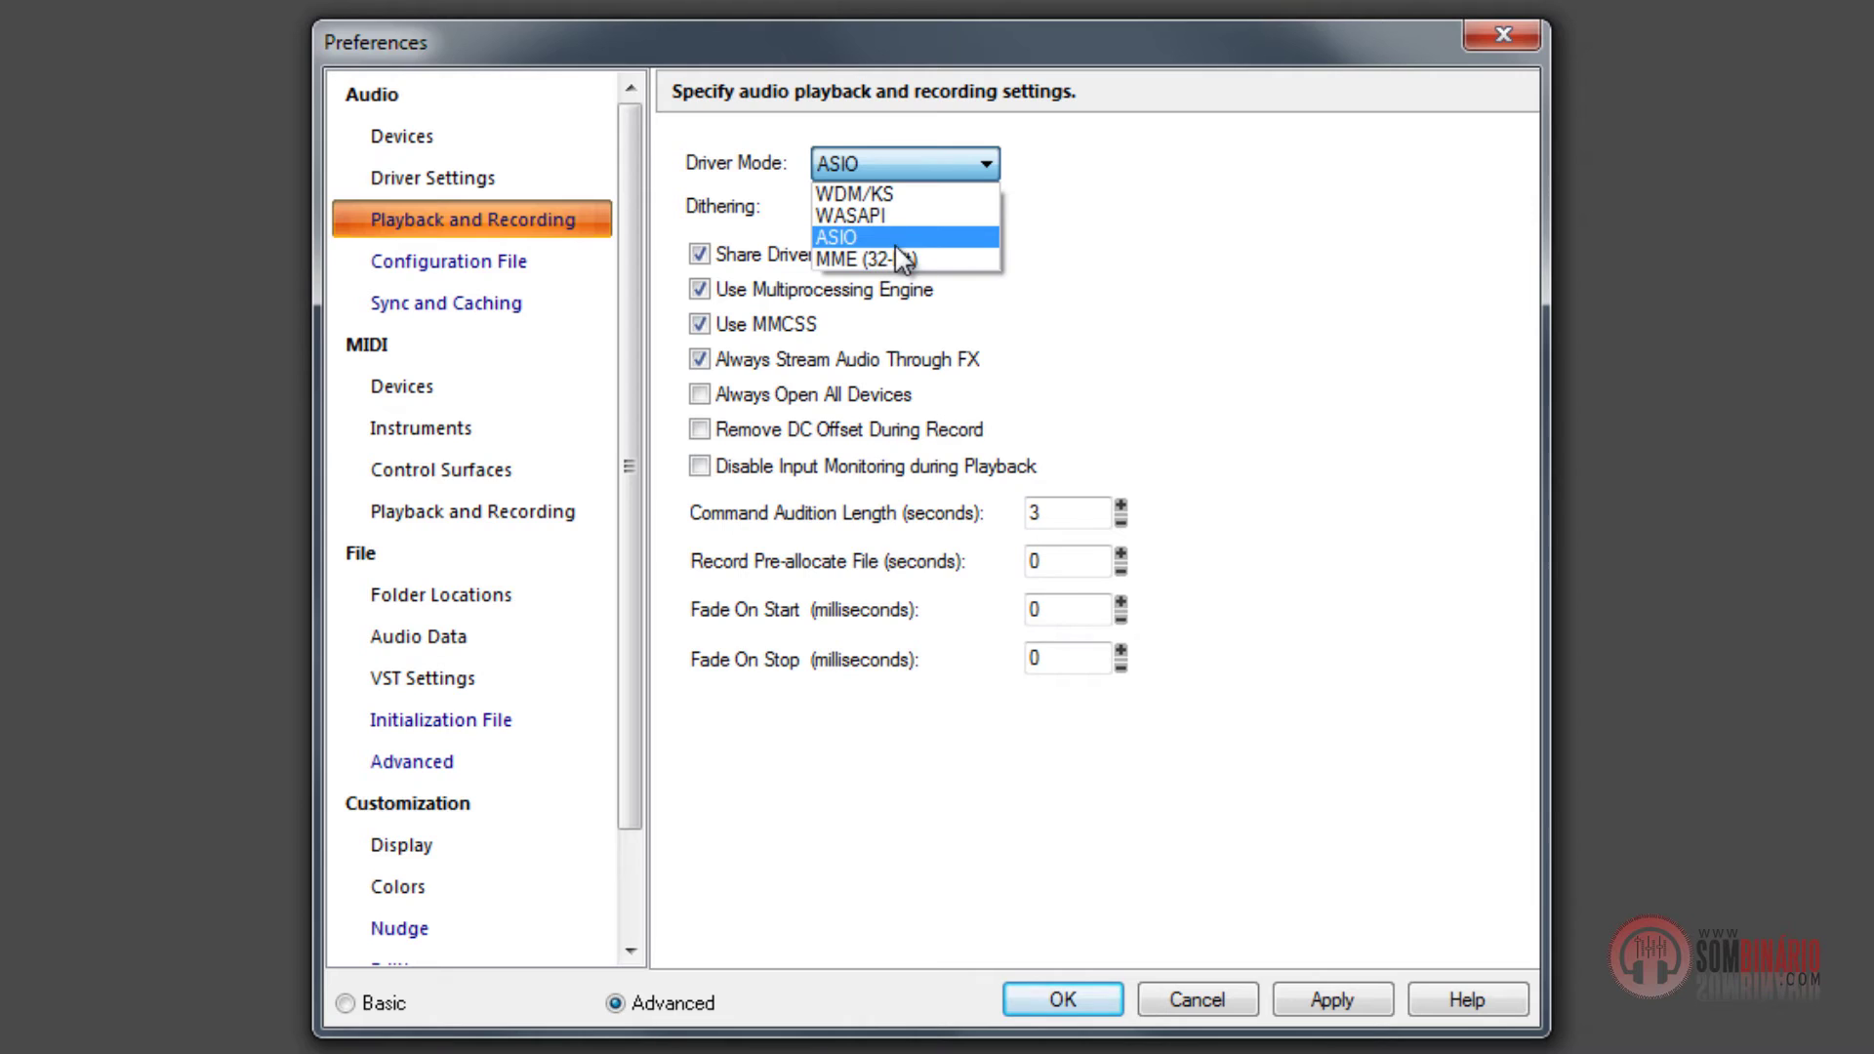
{"action": "left_click", "coordinate": [730, 168]}
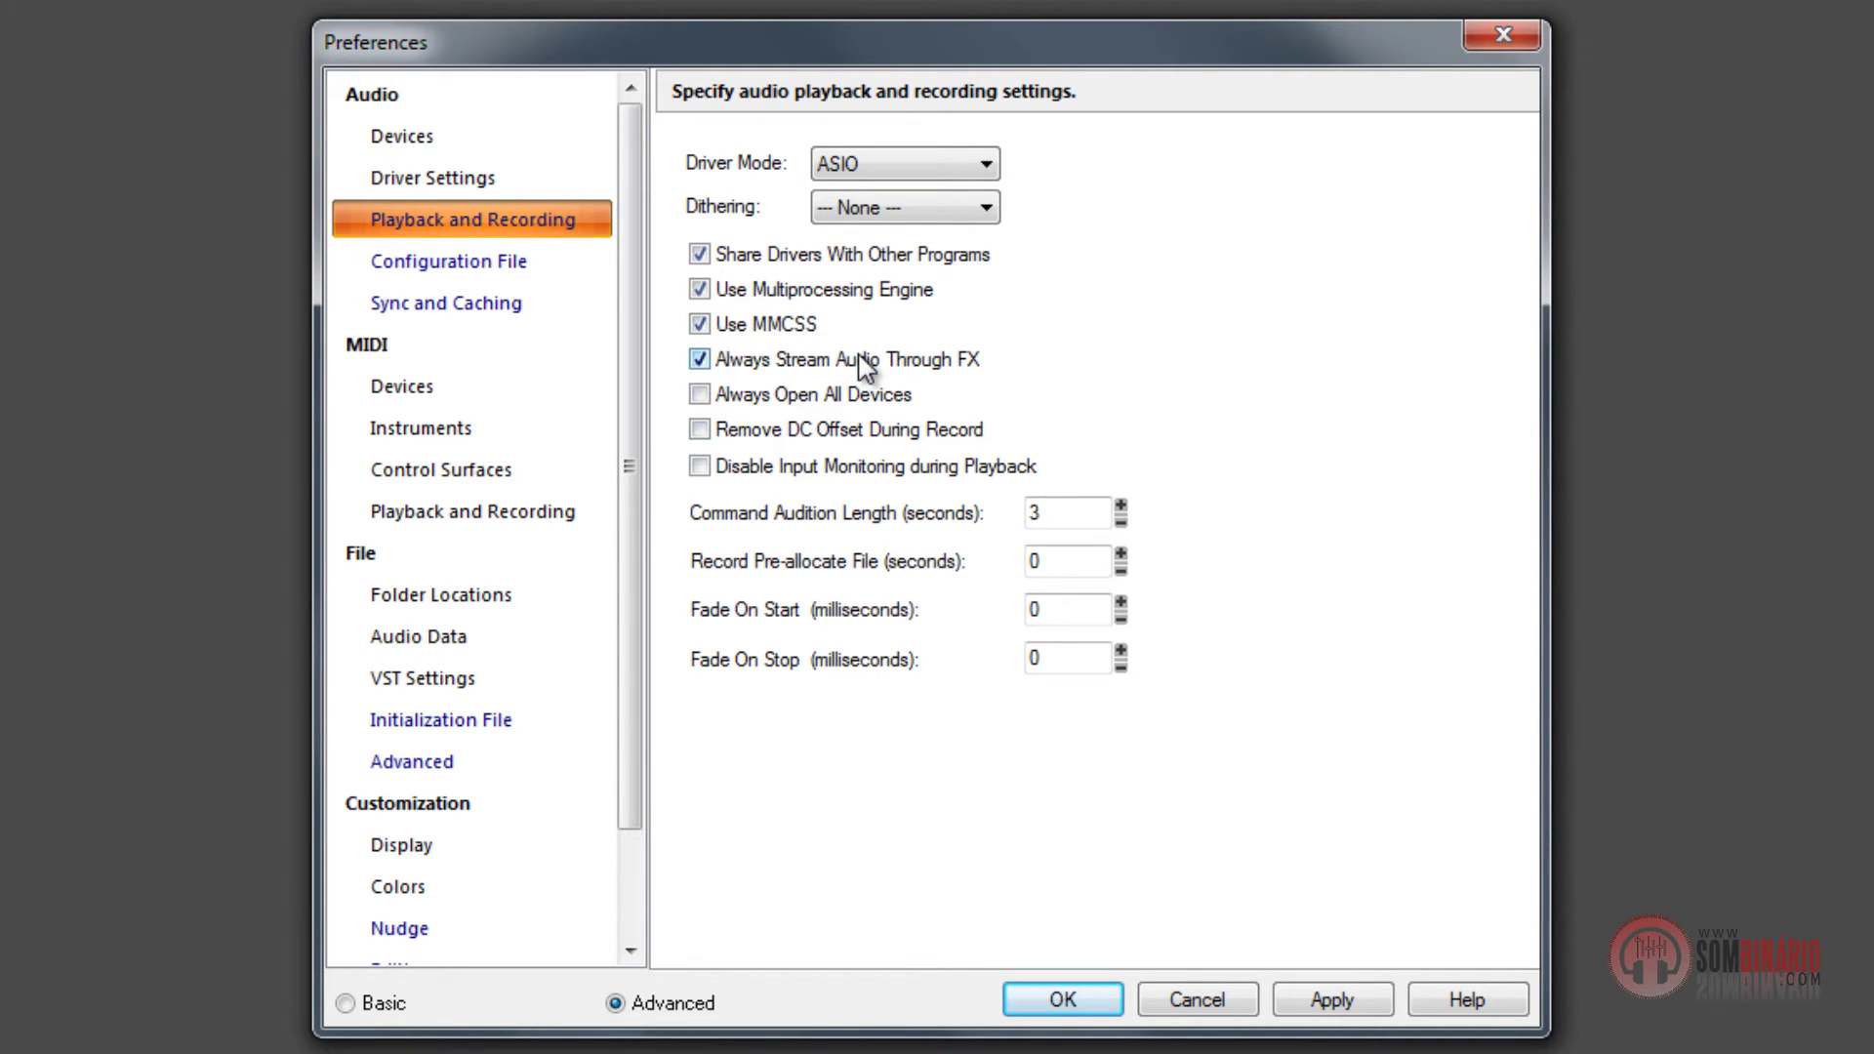
Step: In the MIDI device settings, switch the USB MIDI Interface input off and back on, and toggle its output entry
{"action": "left_click", "coordinate": [397, 390]}
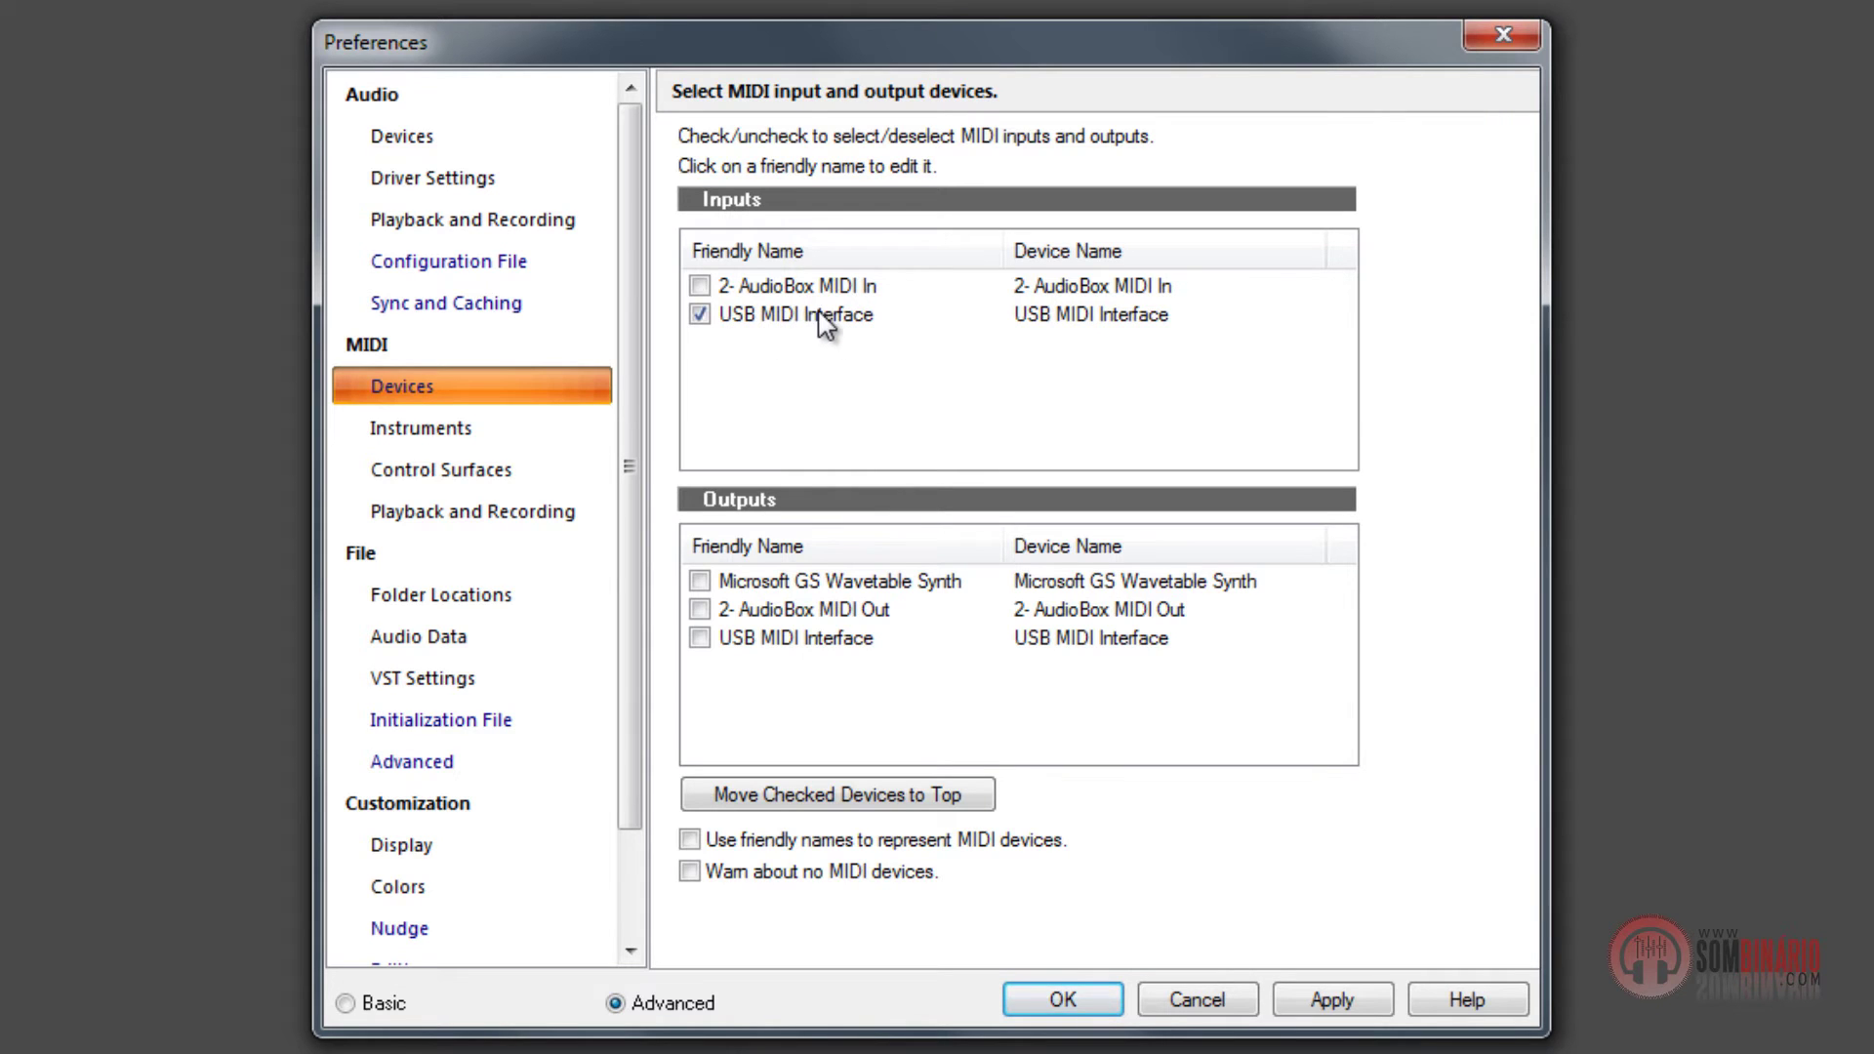
{"action": "left_click", "coordinate": [701, 315]}
{"action": "left_click", "coordinate": [700, 315]}
{"action": "left_click", "coordinate": [700, 637]}
Step: Review the preferences for control surfaces, MIDI playback and recording, and default folder locations
{"action": "scroll", "coordinate": [527, 507], "scroll_direction": "down", "scroll_amount": 1}
{"action": "left_click", "coordinate": [472, 356]}
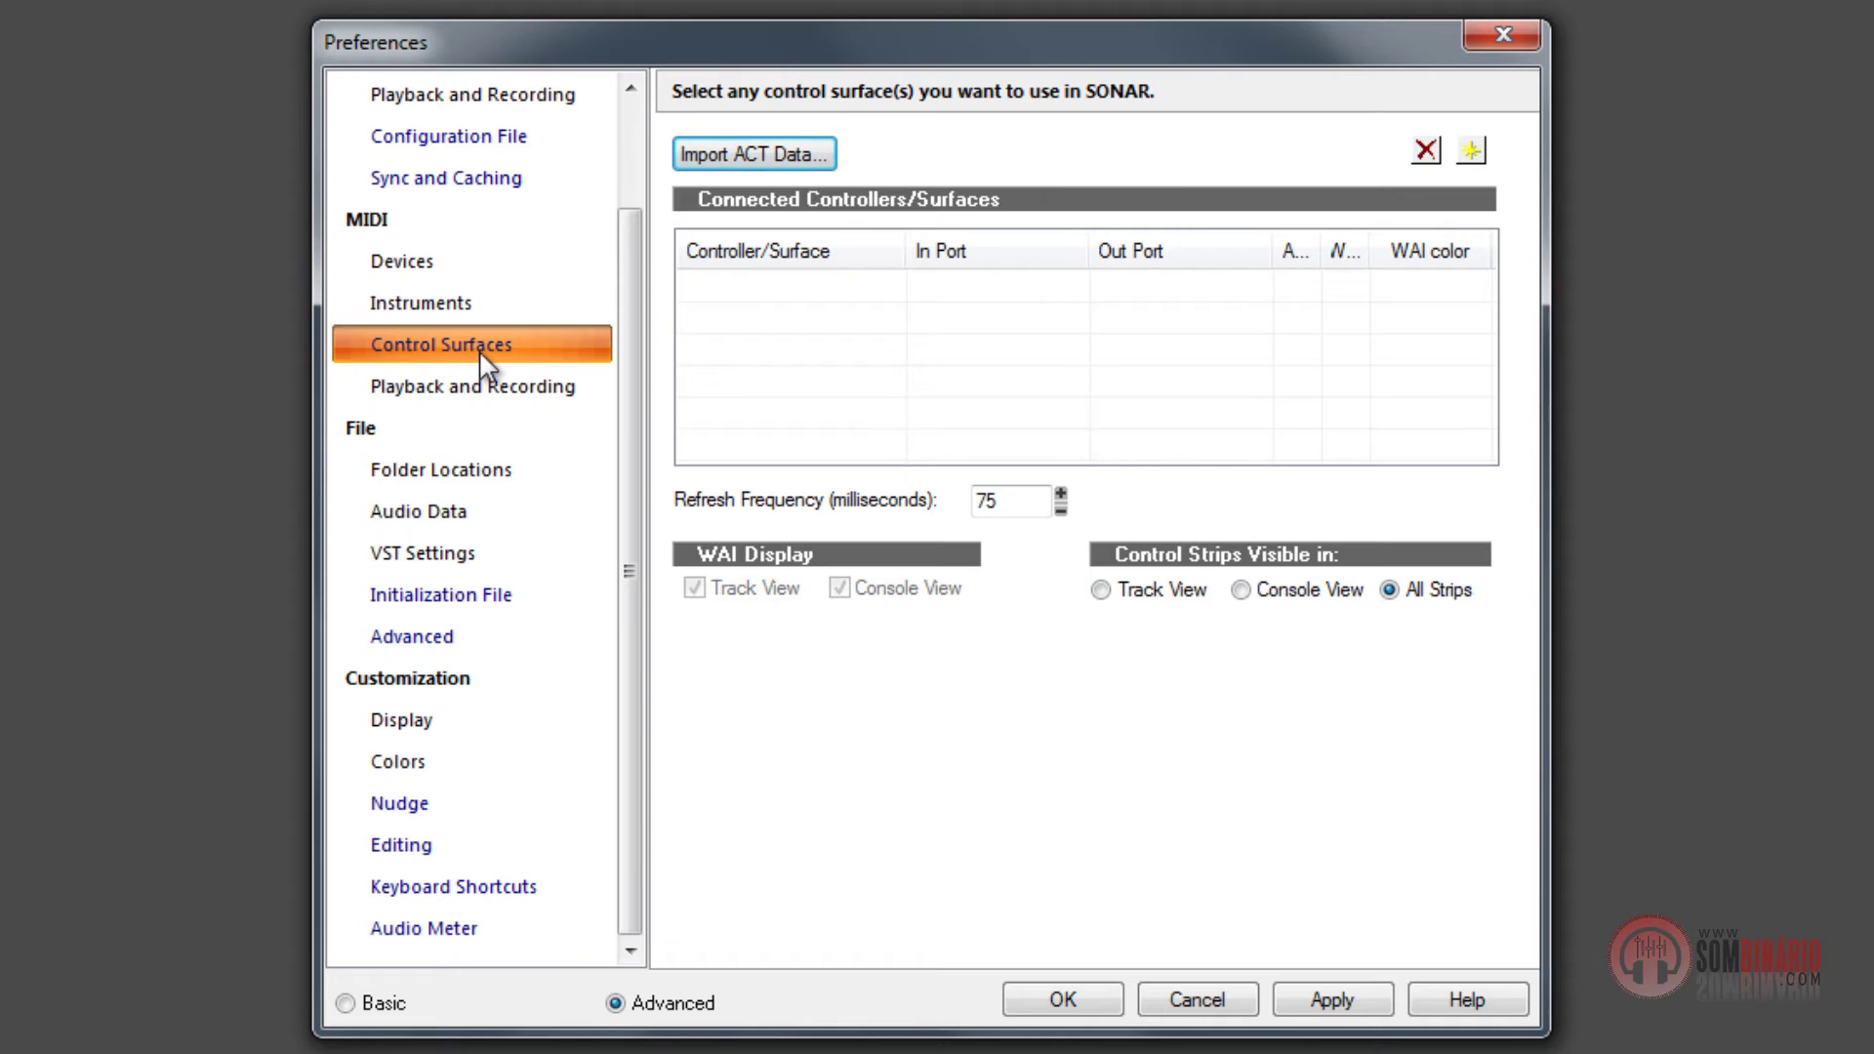
{"action": "left_click", "coordinate": [459, 387]}
{"action": "left_click", "coordinate": [410, 467]}
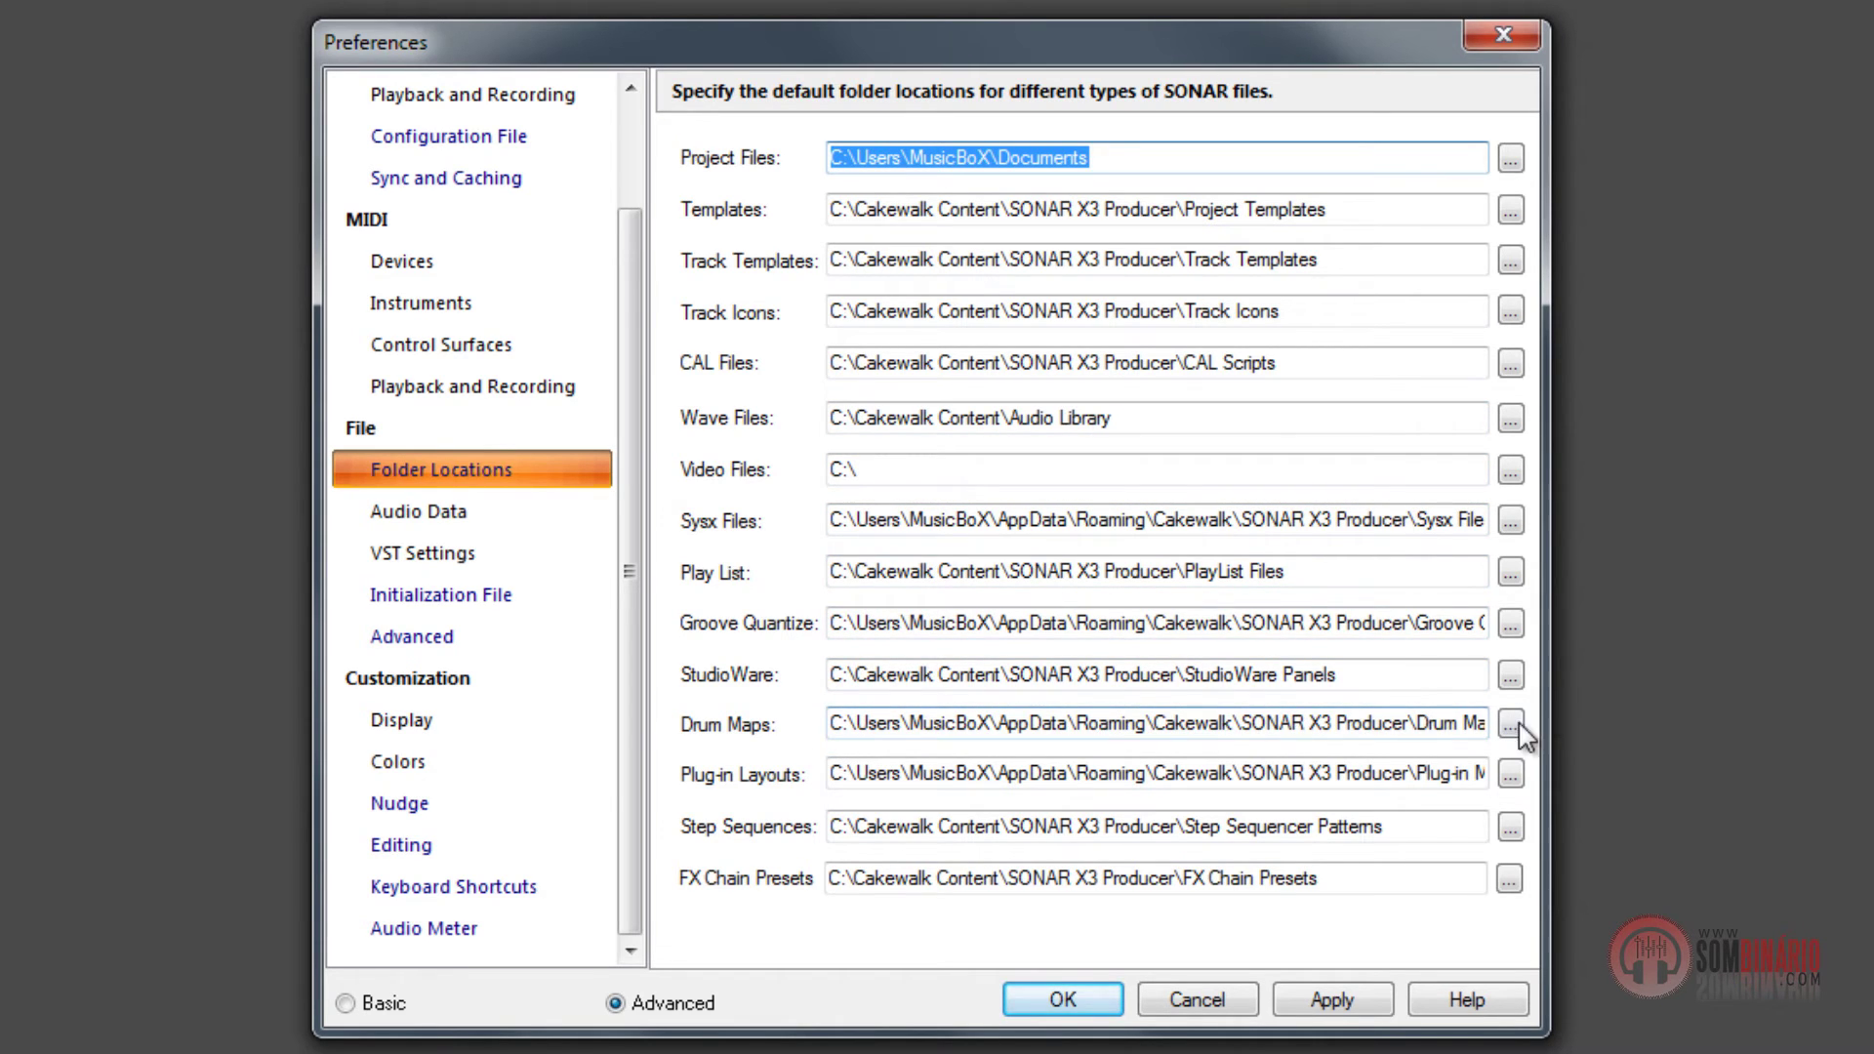
Step: Select a record bit depth of 24 in the audio data settings and review the import bit depth options
{"action": "left_click", "coordinate": [442, 514]}
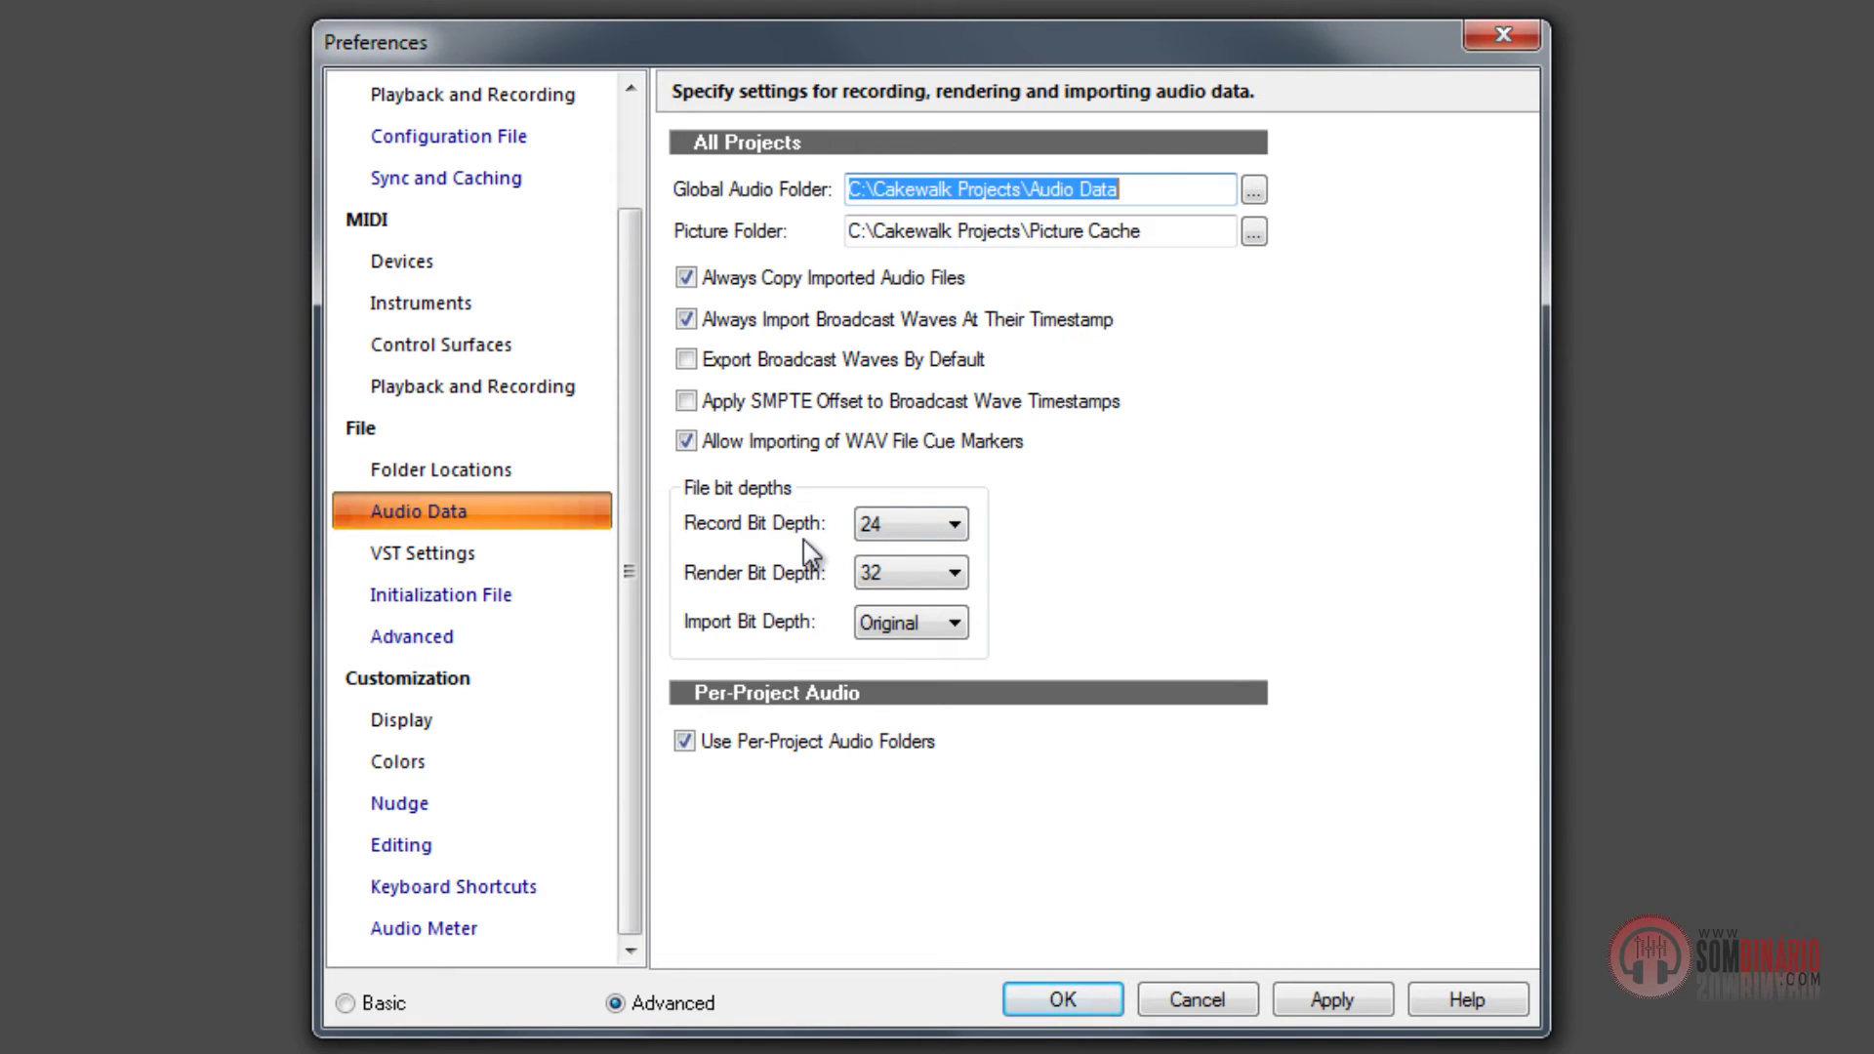
{"action": "left_click", "coordinate": [938, 542]}
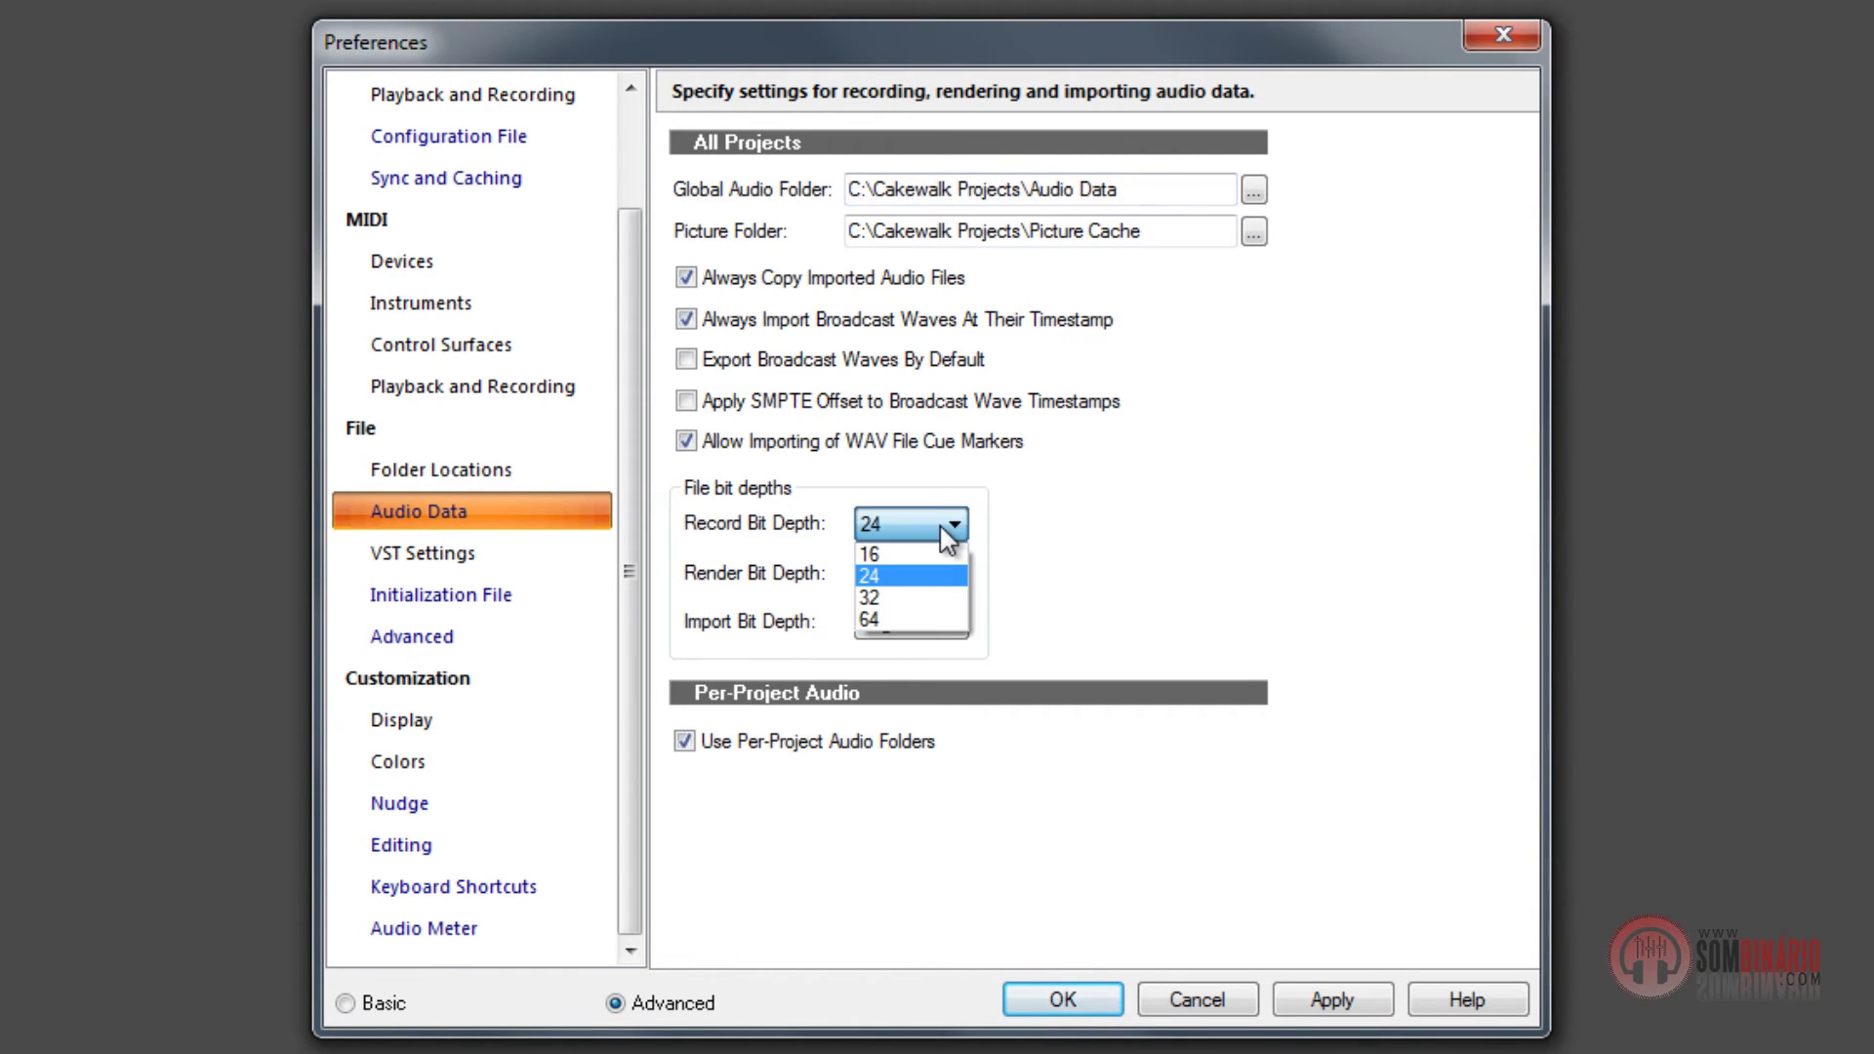
{"action": "left_click", "coordinate": [909, 578]}
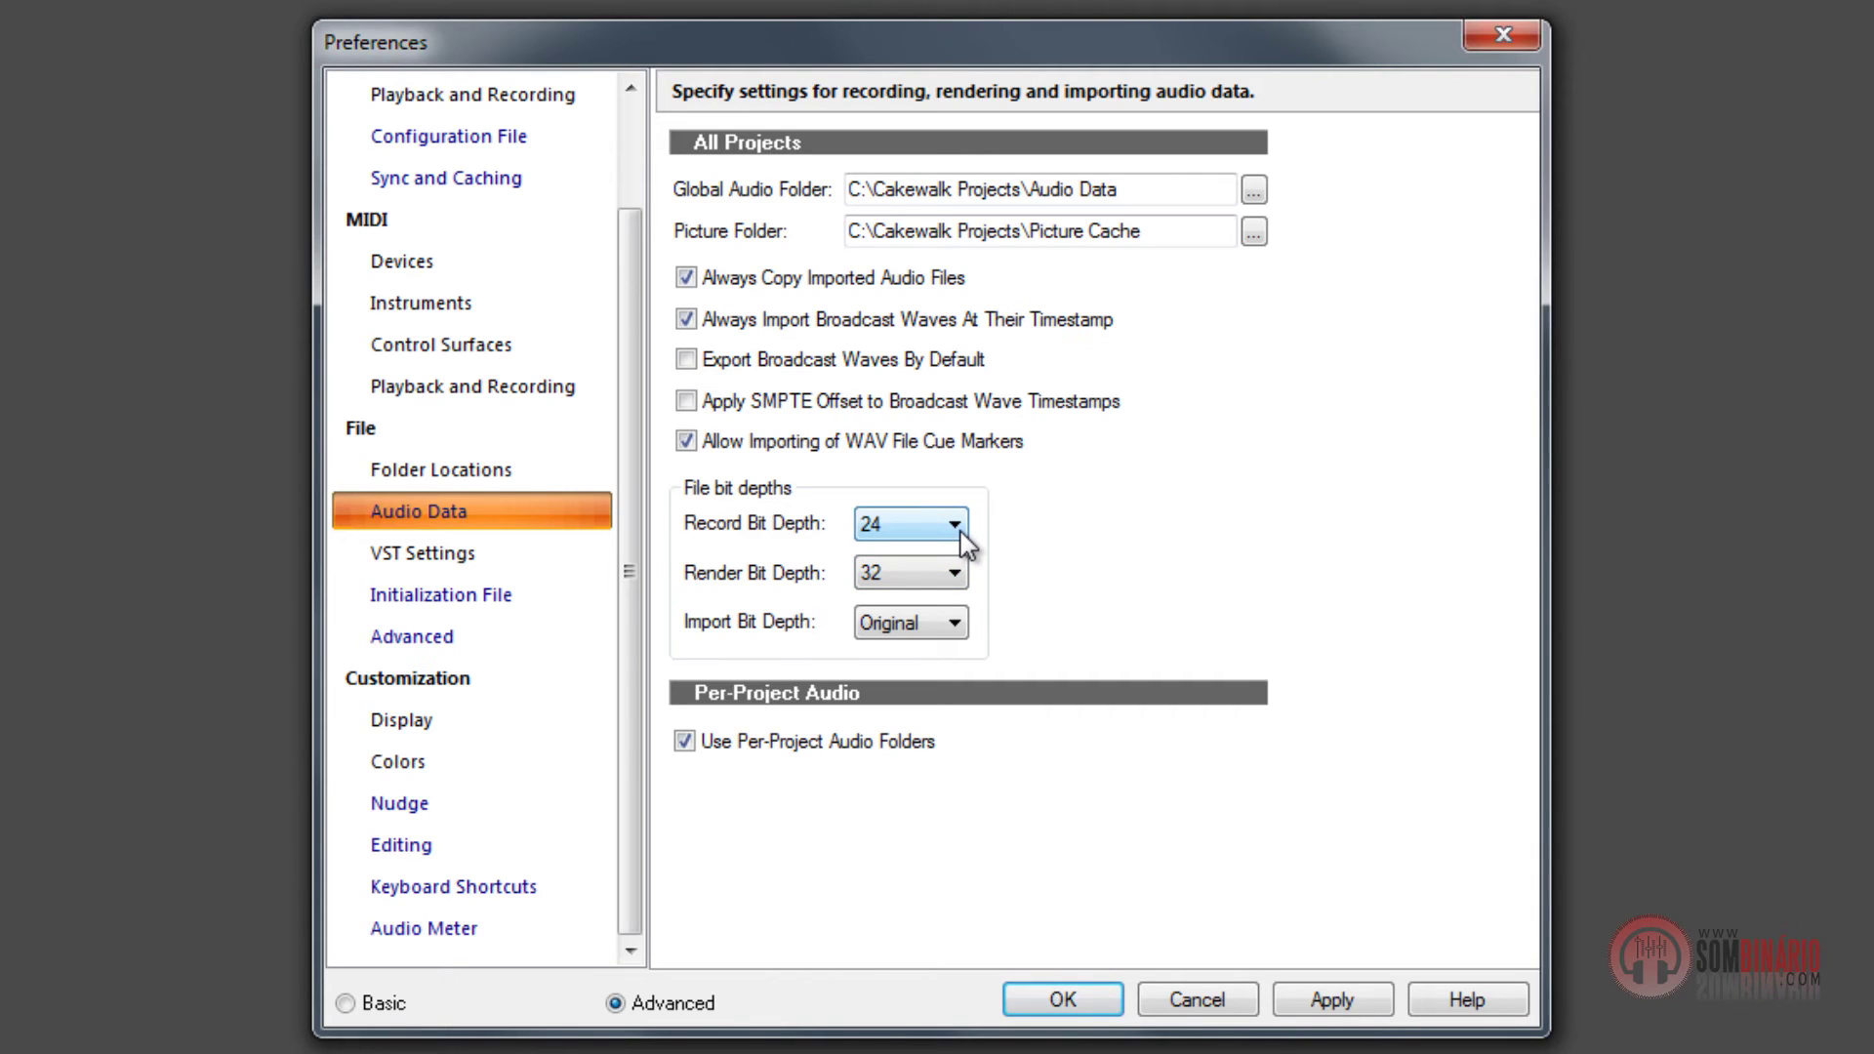
{"action": "left_click", "coordinate": [954, 534]}
{"action": "left_click", "coordinate": [954, 538]}
{"action": "left_click", "coordinate": [921, 621]}
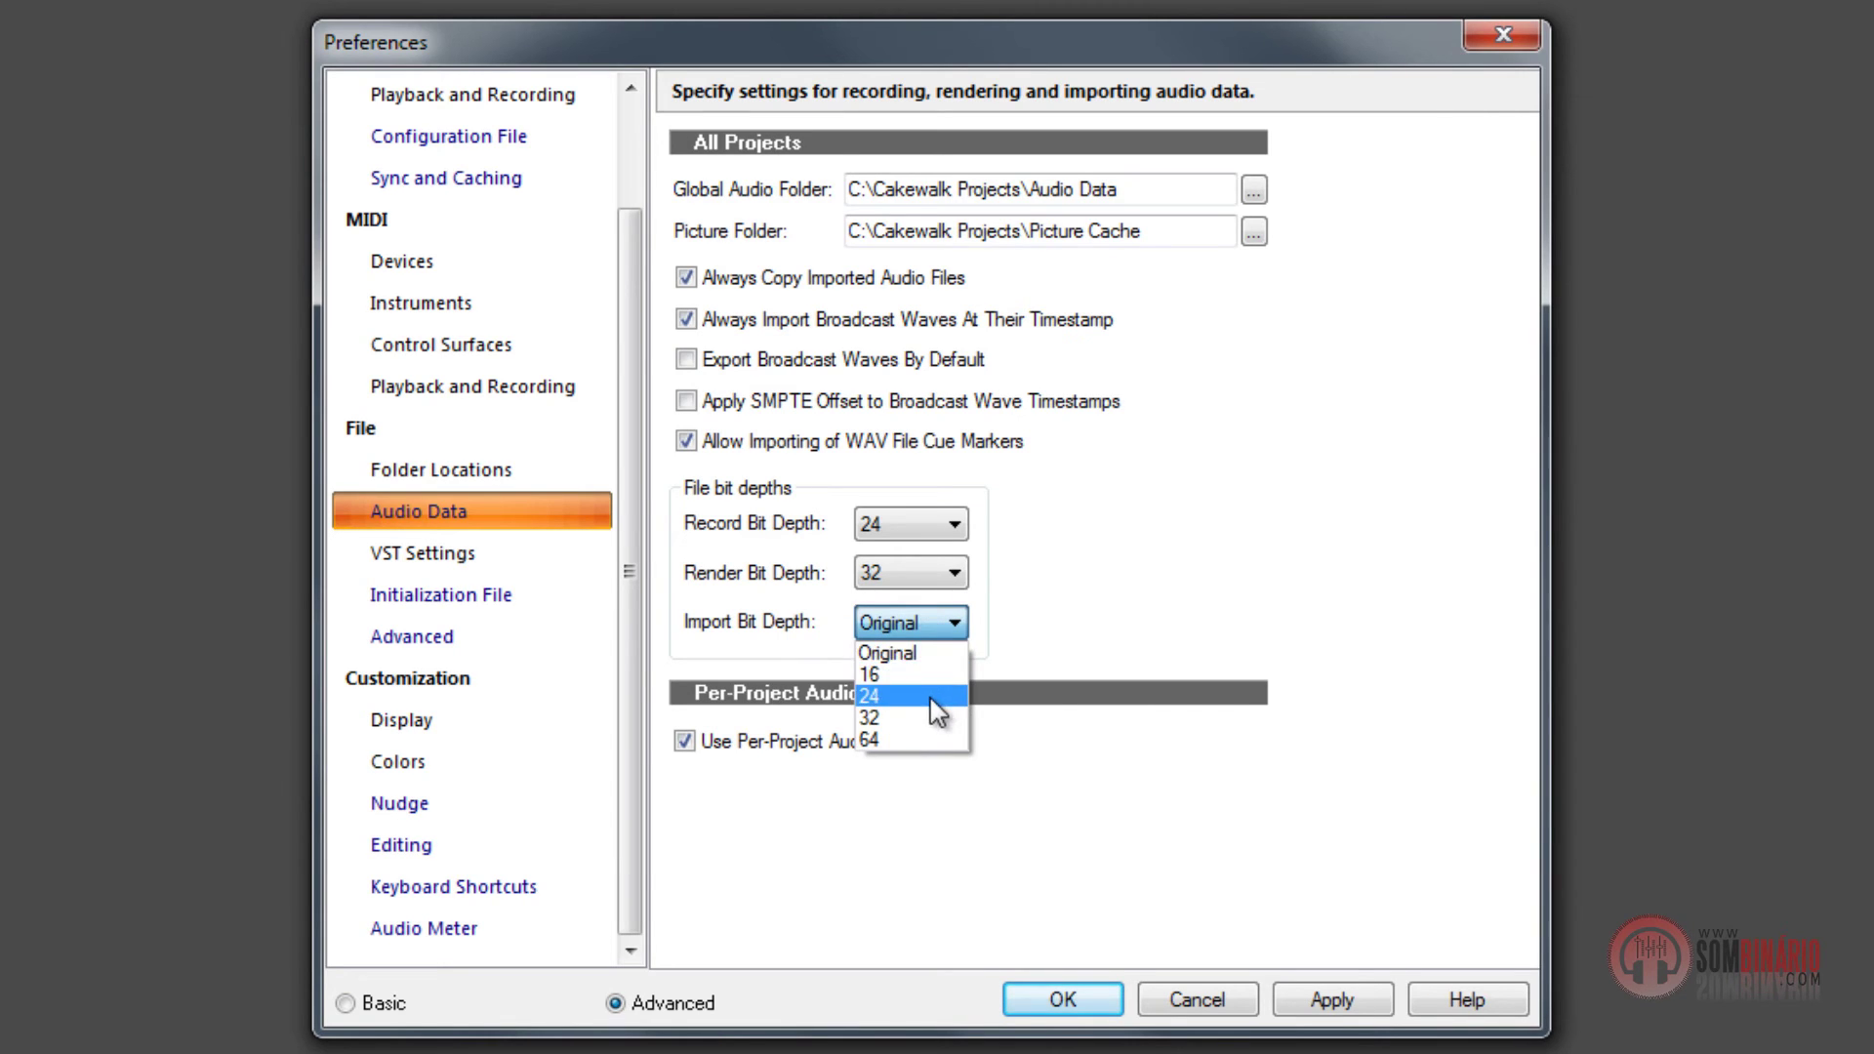
{"action": "left_click", "coordinate": [786, 630]}
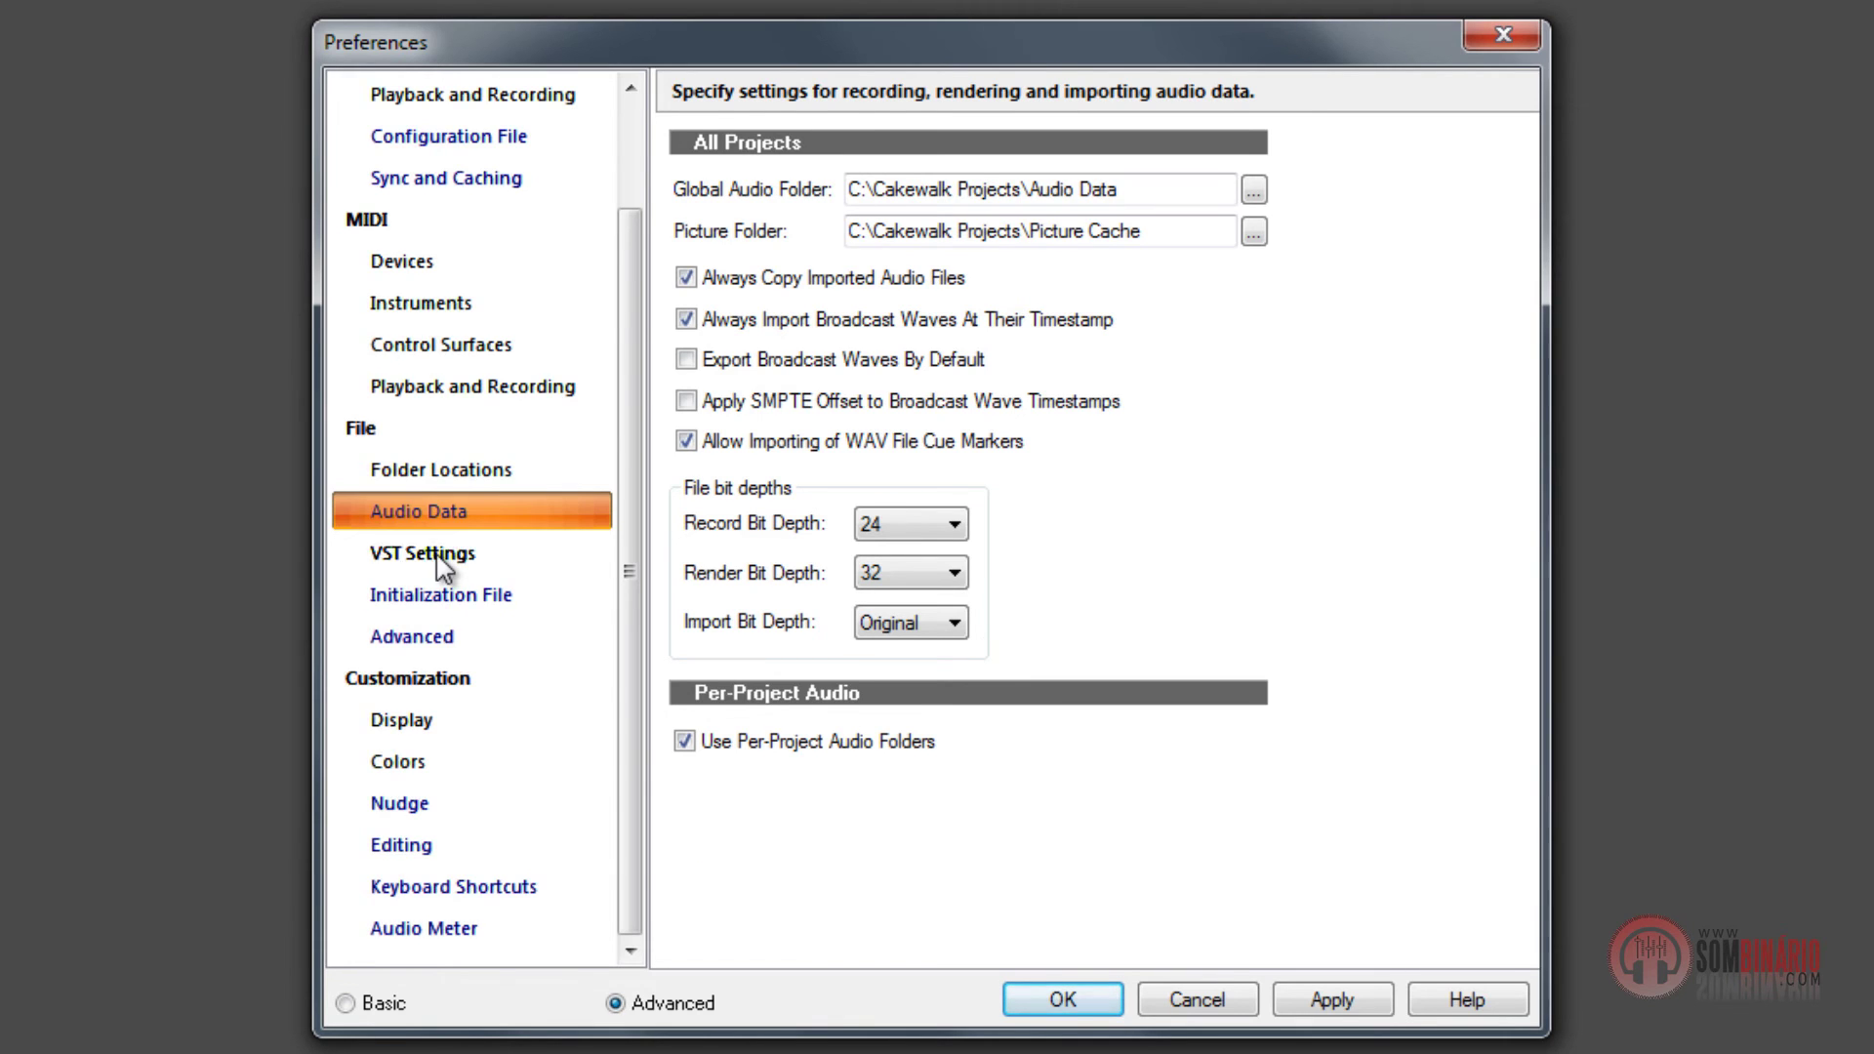
Step: Choose Automatic Background Scan as the VST plug-in scan option and confirm the preferences
{"action": "left_click", "coordinate": [391, 557]}
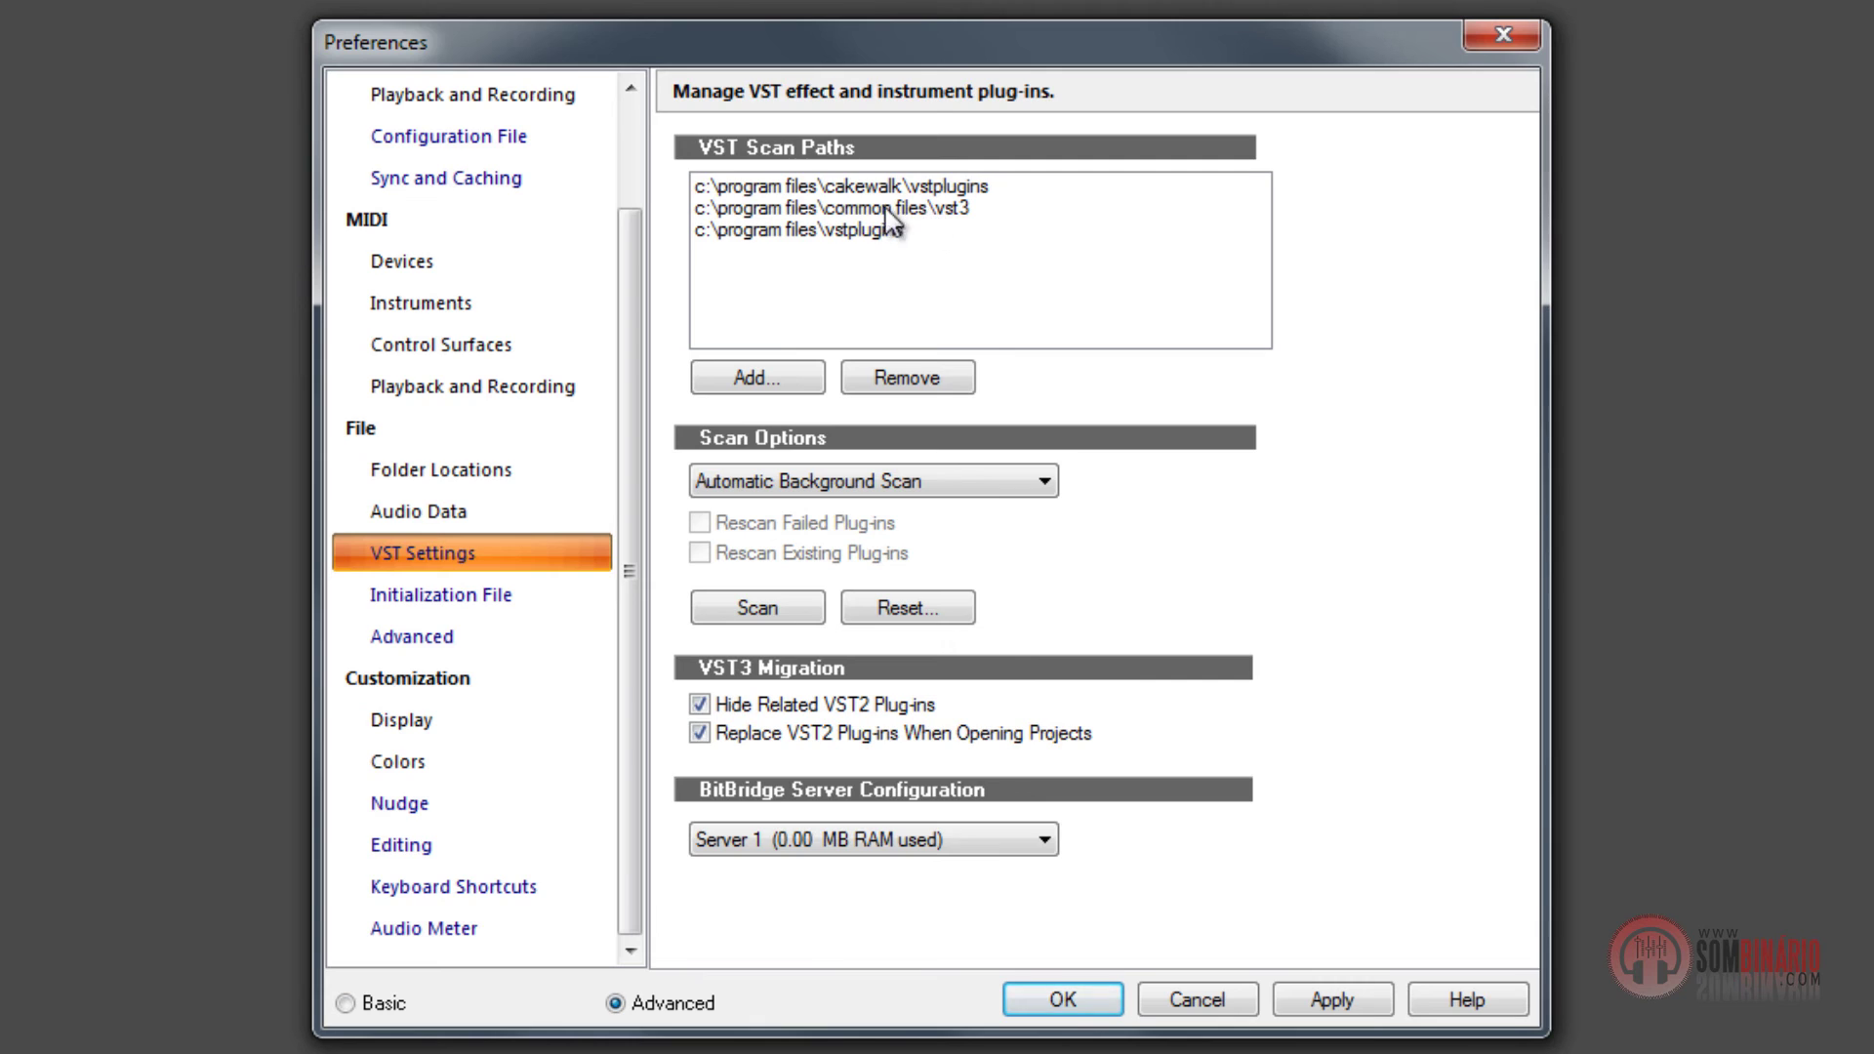
{"action": "left_click", "coordinate": [995, 484]}
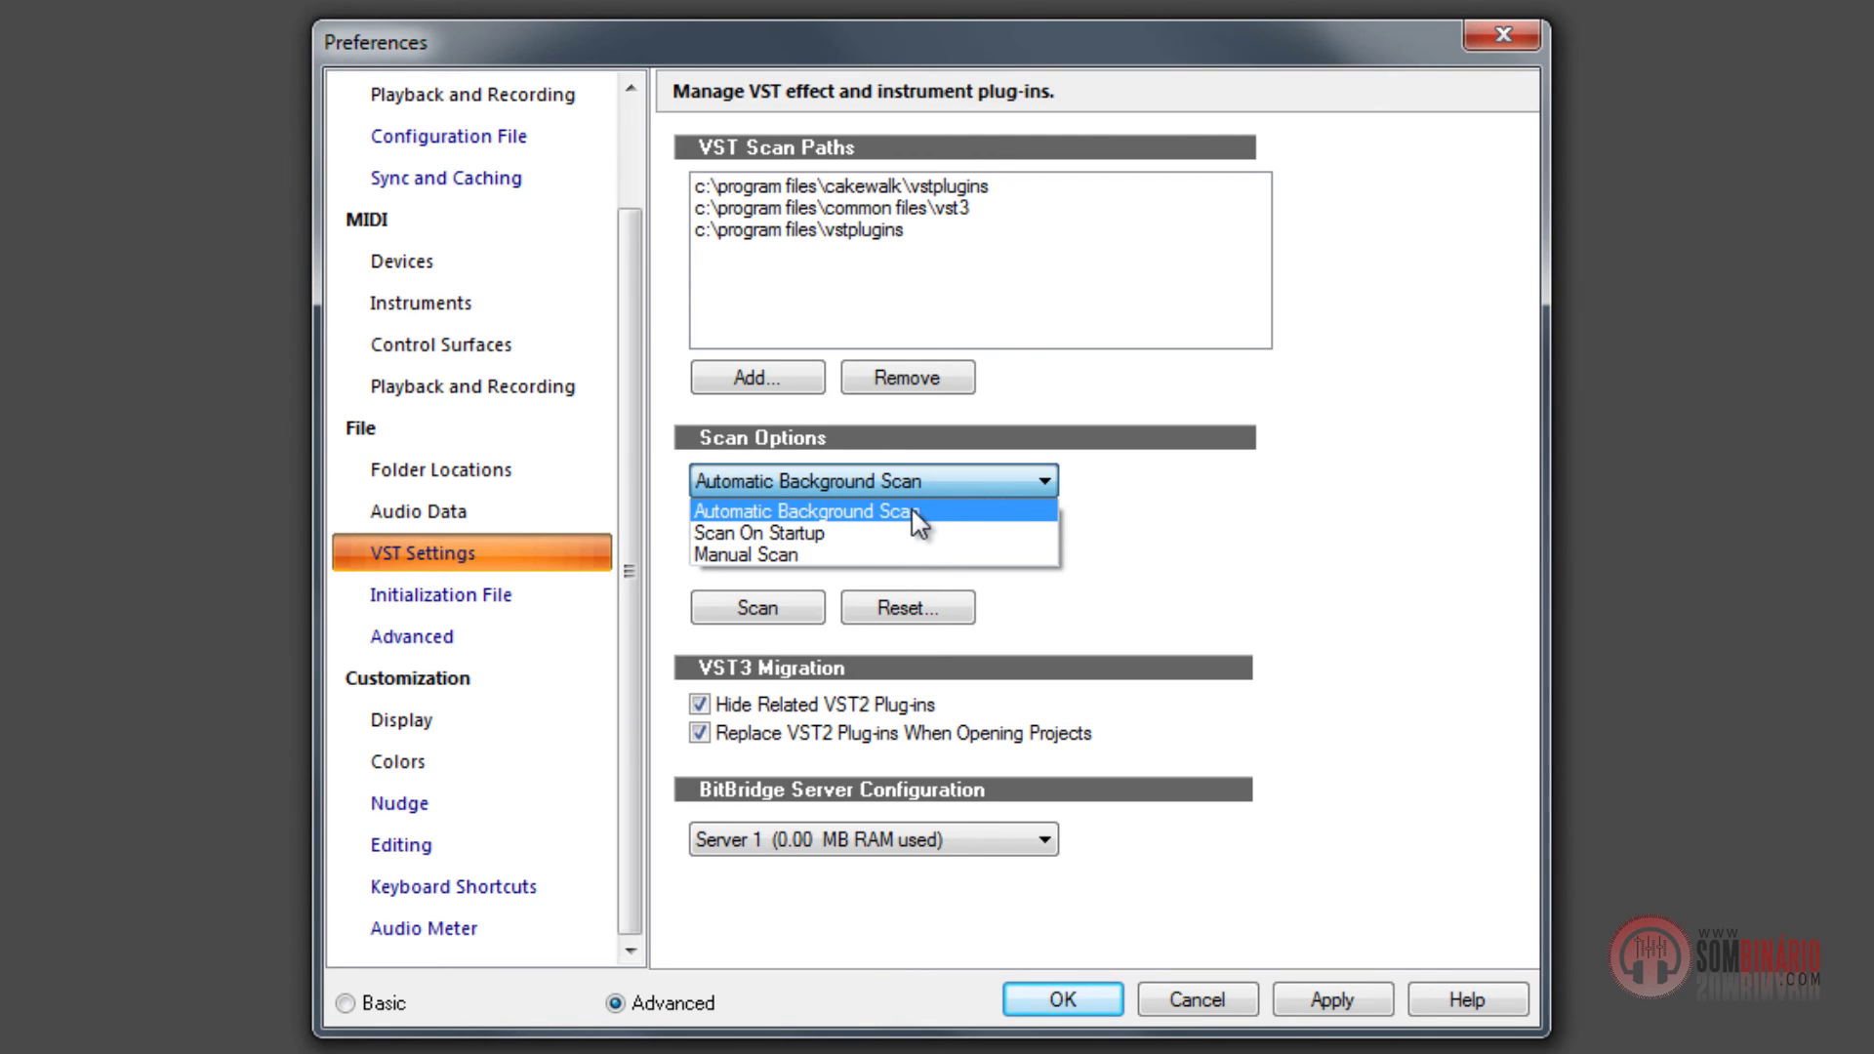
{"action": "left_click", "coordinate": [966, 518]}
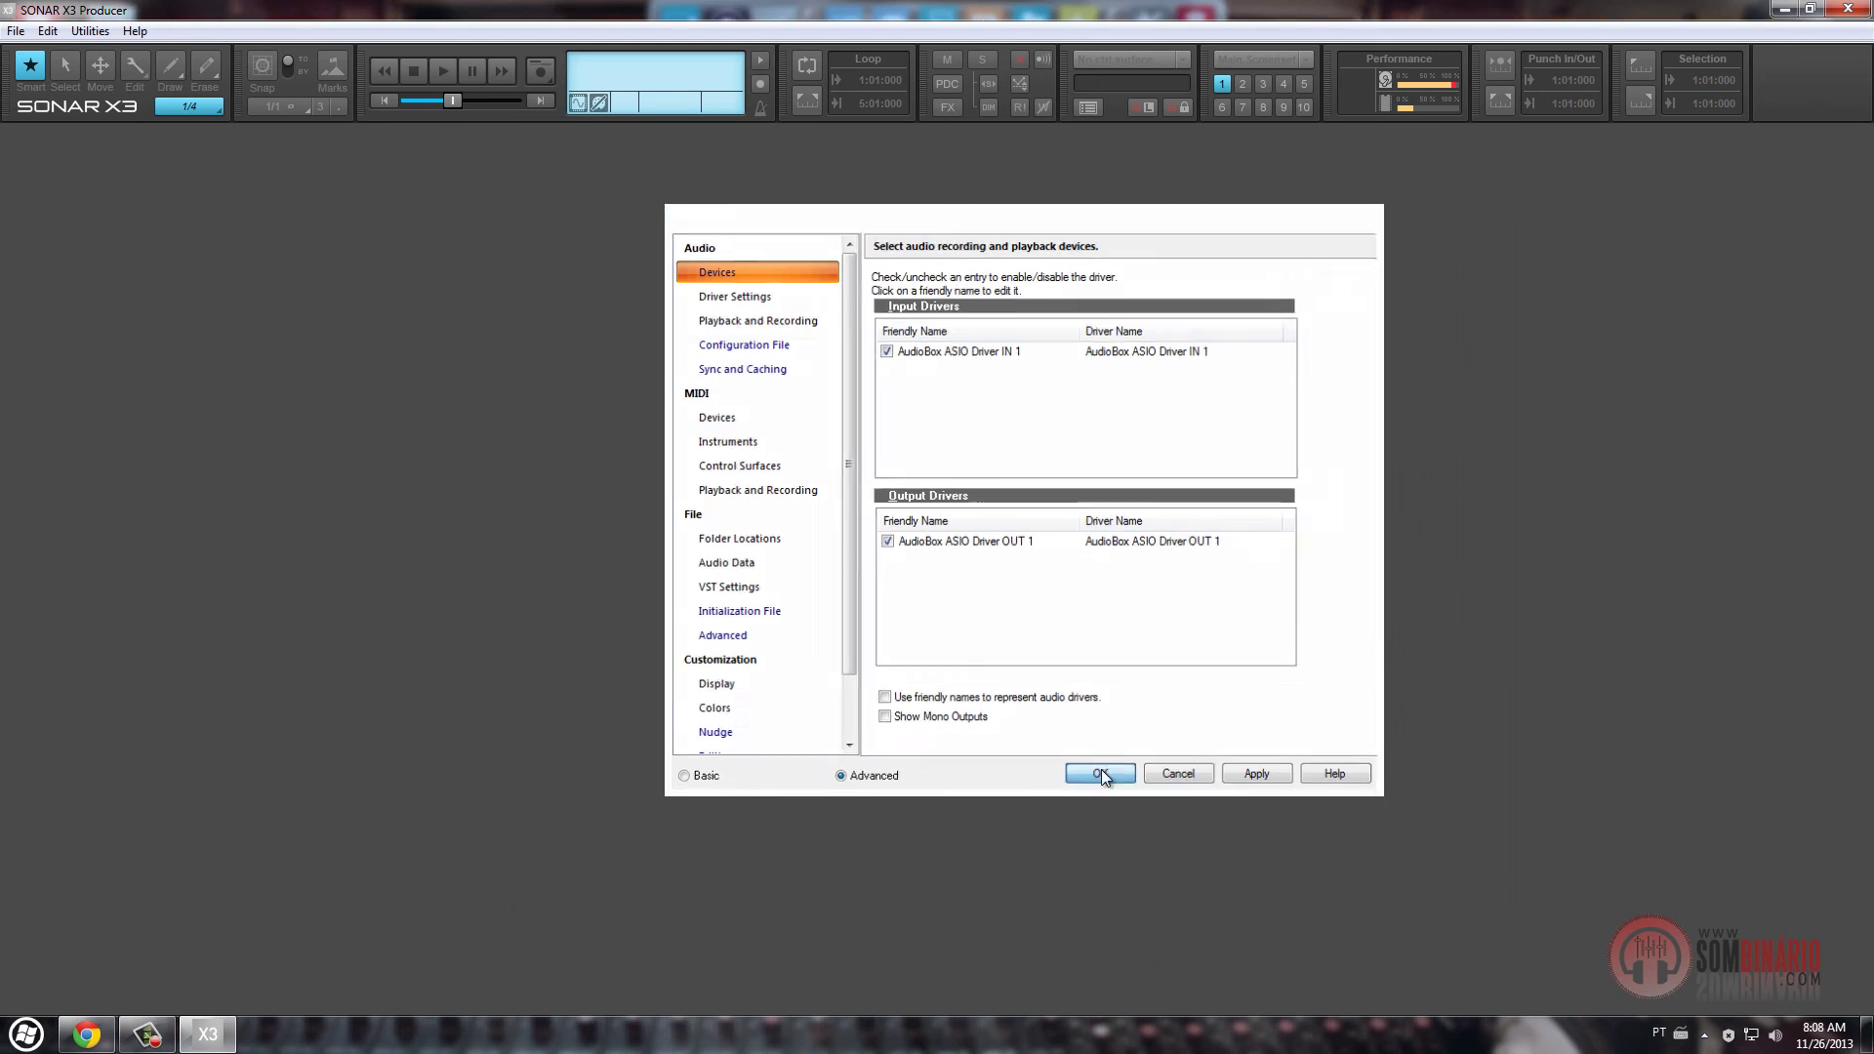
{"action": "left_click", "coordinate": [1100, 771]}
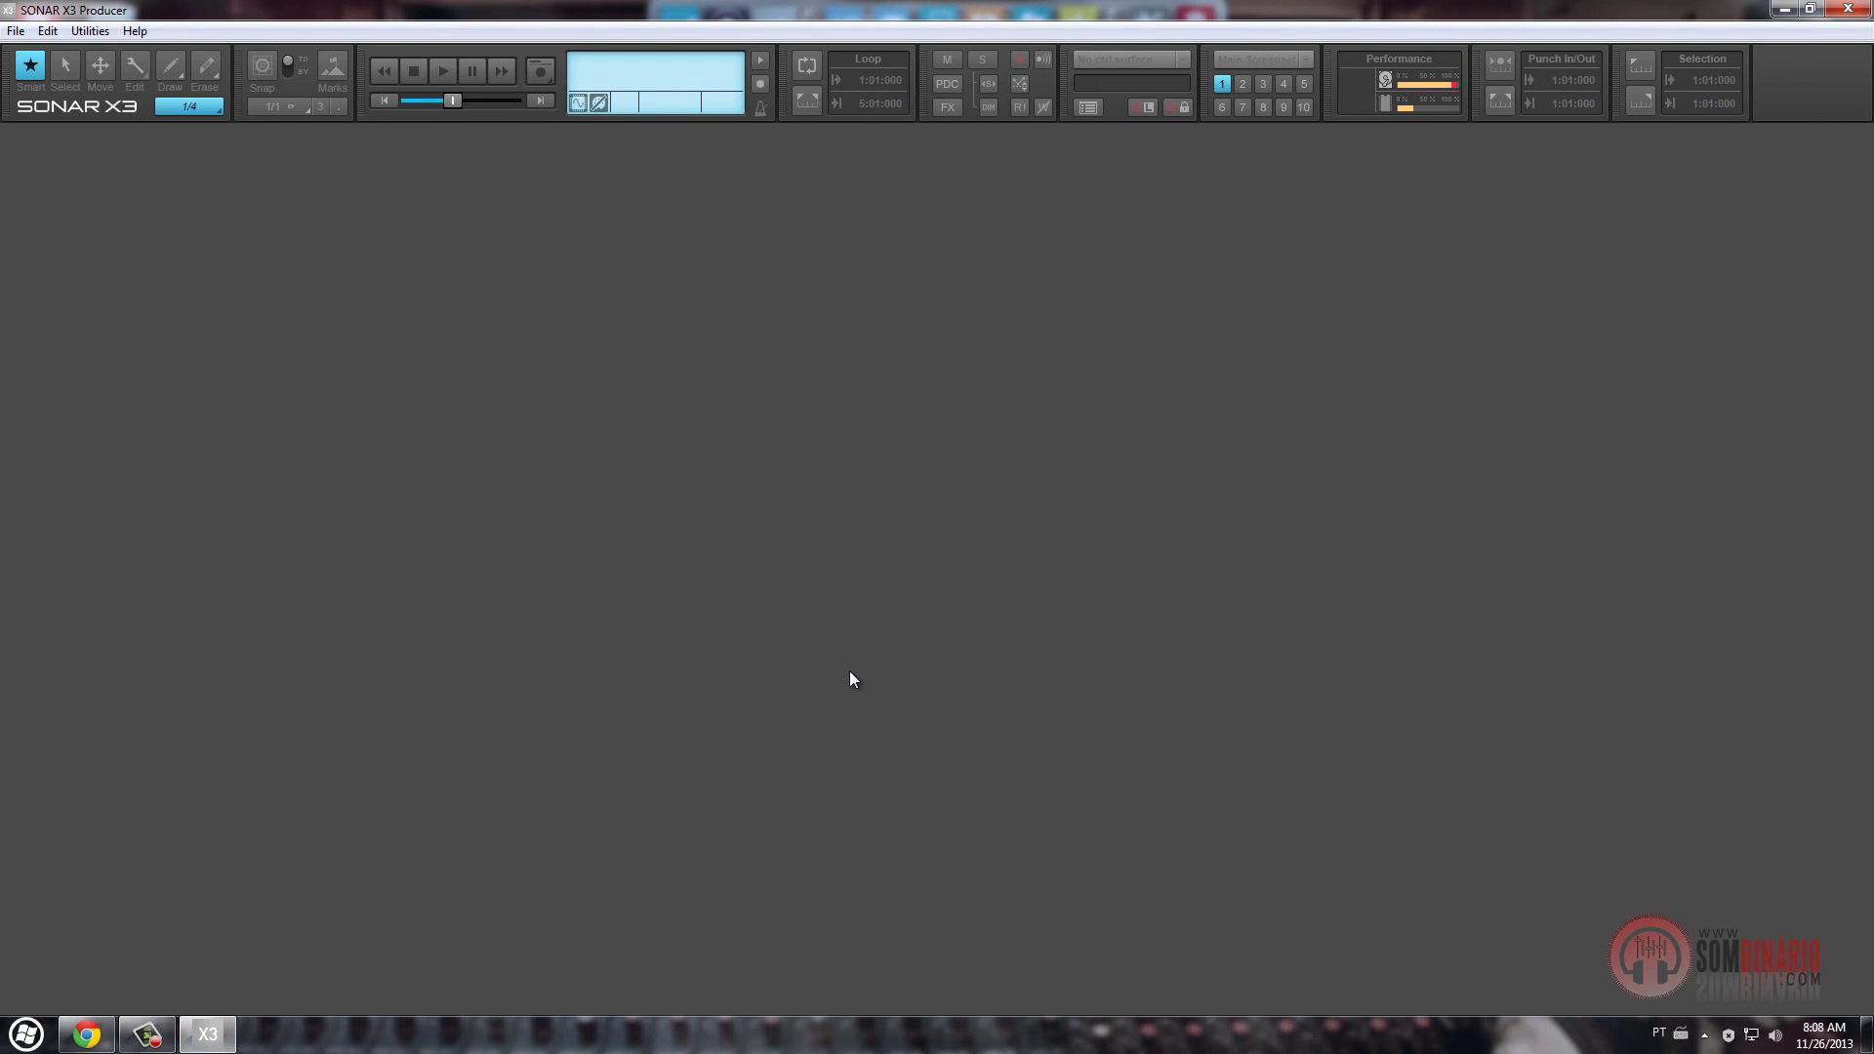